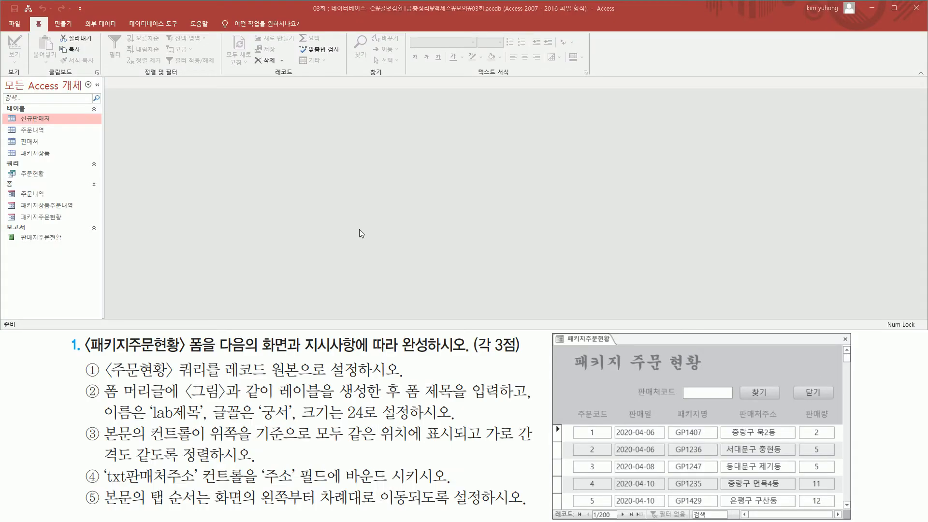
Step: Open the 패키지주문현황 form from the database's form objects
mouse_move(83, 334)
mouse_down()
mouse_move(183, 357)
mouse_move(527, 354)
mouse_up()
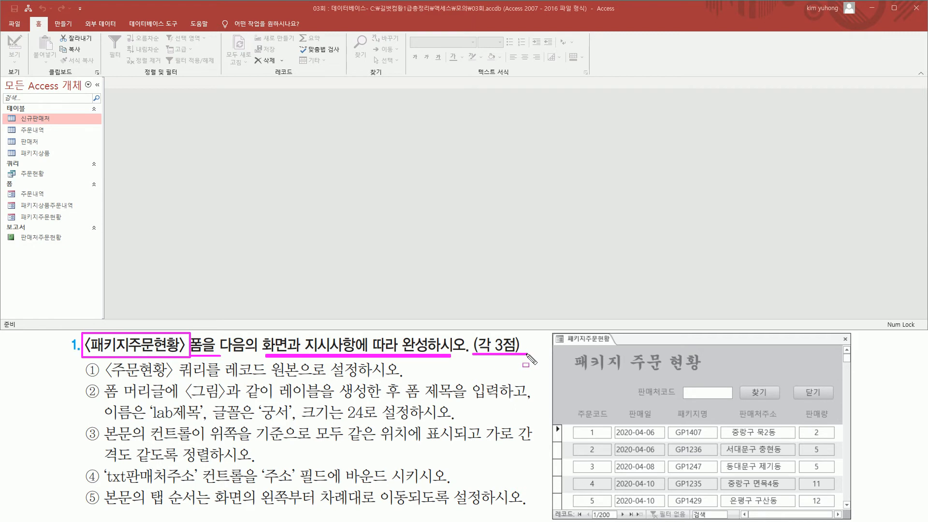
key(Escape)
click(43, 217)
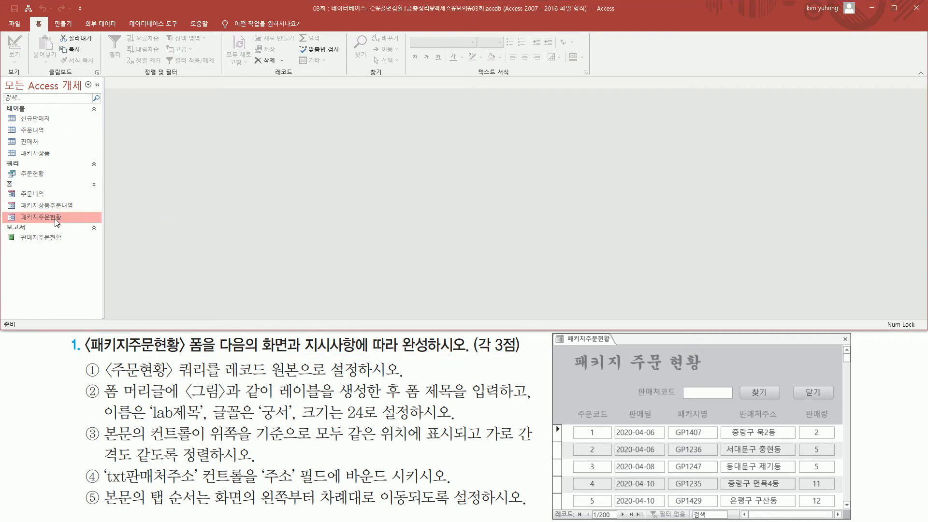
mouse_move(15, 210)
mouse_down()
mouse_move(30, 223)
mouse_move(75, 224)
mouse_up()
key(Escape)
double_click(52, 216)
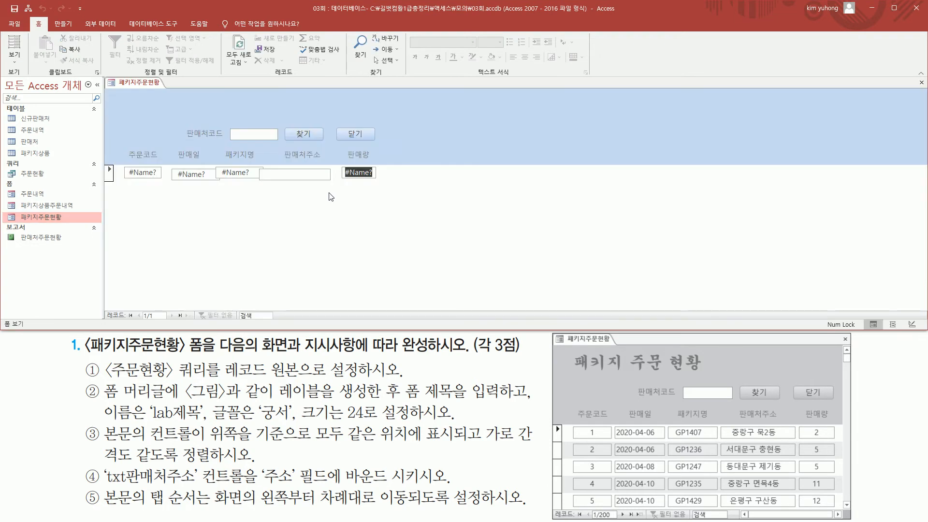
Step: Switch the 패키지주문현황 form to Design View
key(ctrl+2)
mouse_move(552, 336)
mouse_down()
mouse_move(727, 473)
mouse_move(850, 521)
mouse_up()
key(Escape)
right_click(146, 84)
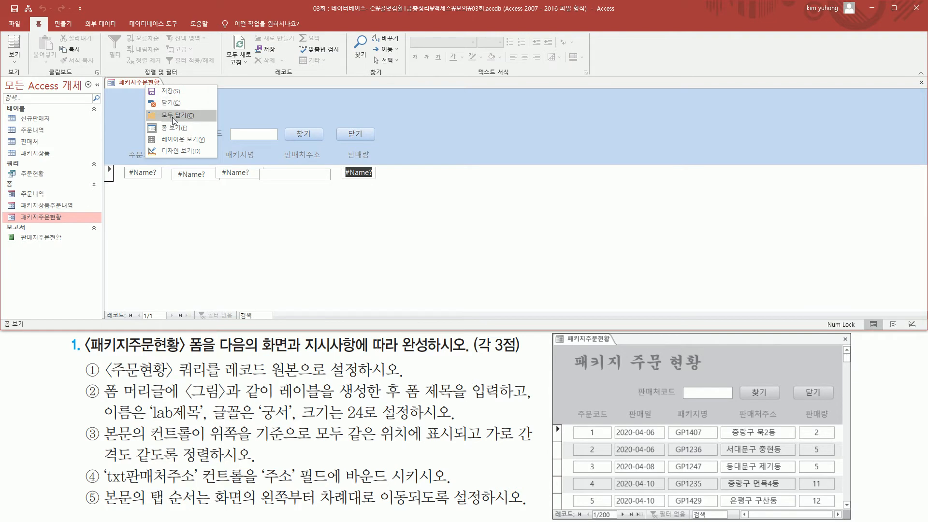
click(177, 151)
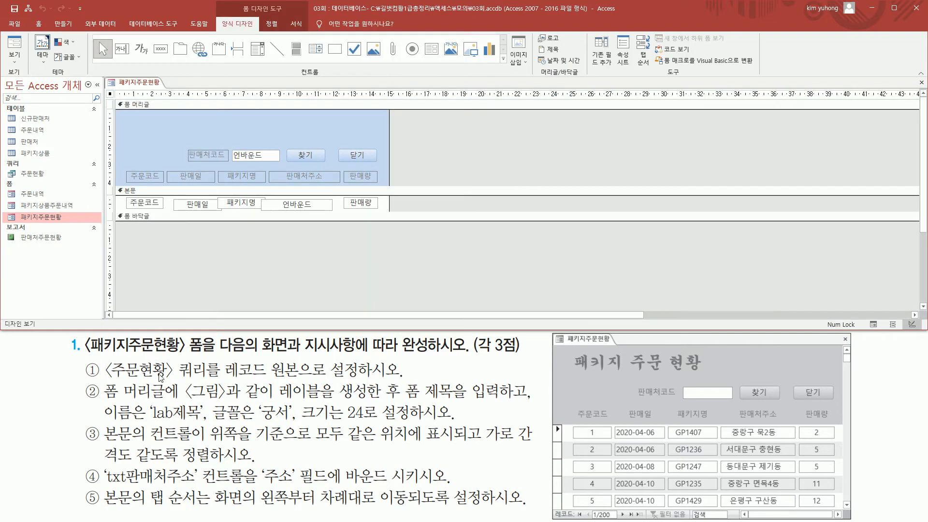
Step: Show the property sheet for the whole 패키지주문현황 form
key(ctrl+2)
mouse_move(104, 357)
mouse_down()
mouse_move(169, 383)
mouse_move(396, 380)
mouse_up()
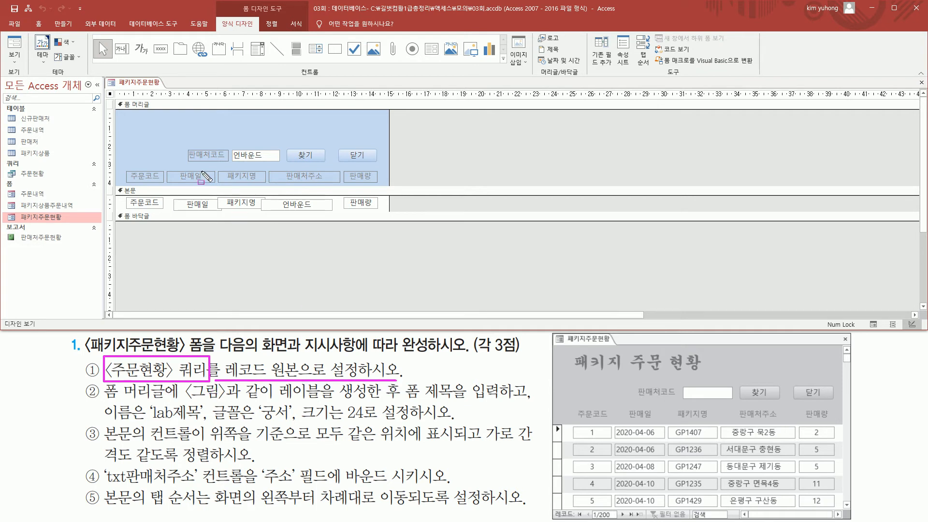
mouse_move(118, 94)
mouse_down()
mouse_move(239, 95)
mouse_move(110, 116)
mouse_move(110, 173)
mouse_move(106, 92)
mouse_move(118, 101)
mouse_up()
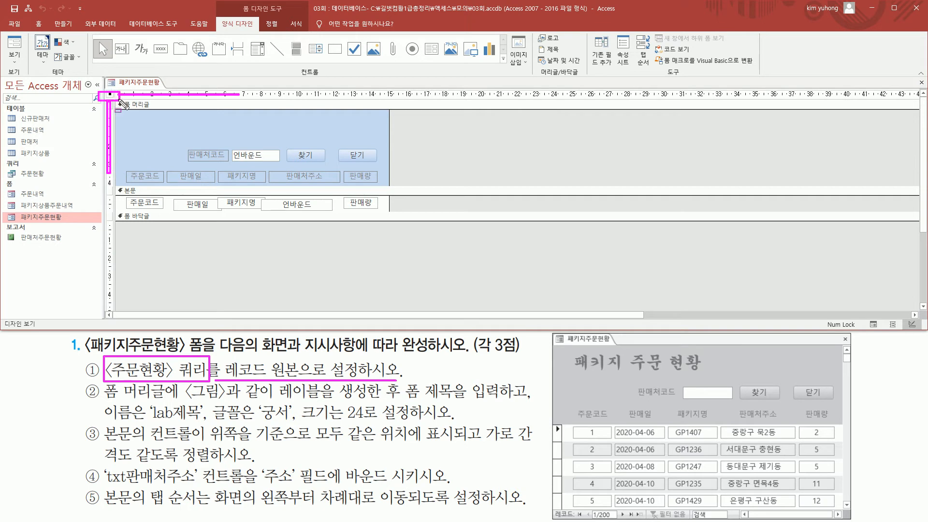
key(Escape)
double_click(109, 93)
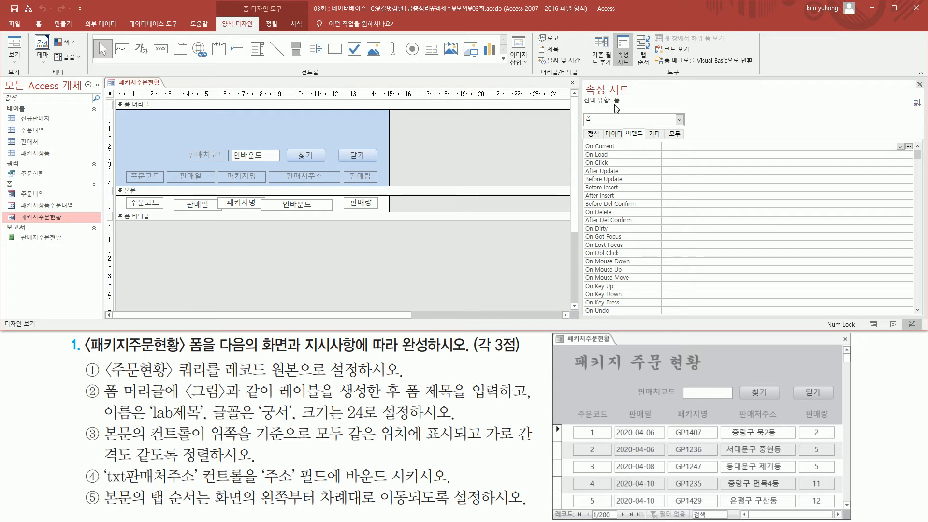
Step: Set the form's record source (레코드 원본) to the 주문현황 query
key(ctrl+2)
drag(583, 104, 624, 104)
mouse_move(221, 357)
mouse_down()
mouse_move(251, 379)
mouse_move(301, 379)
mouse_up()
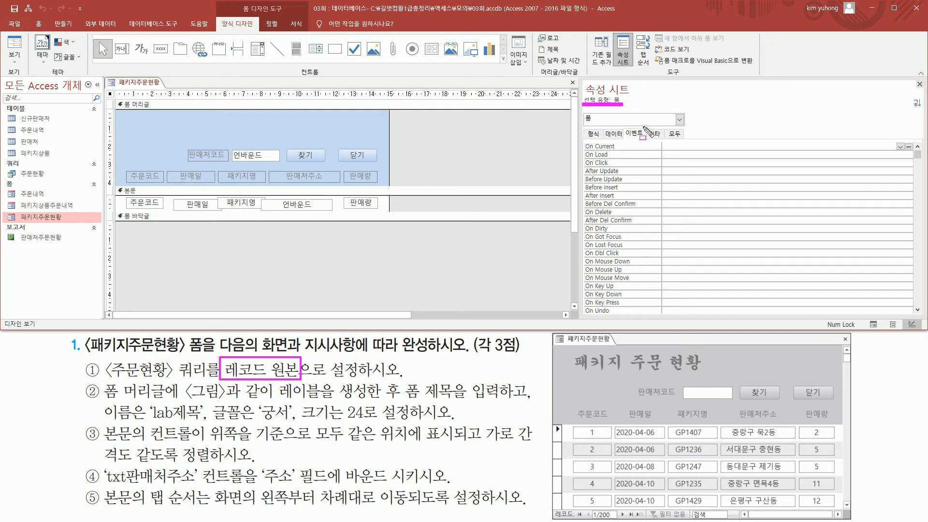
key(Escape)
click(615, 134)
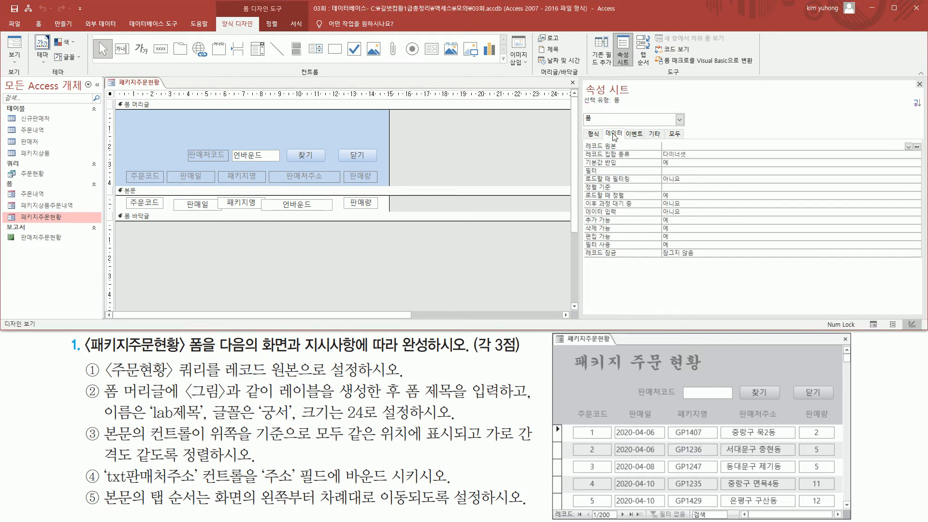
click(678, 144)
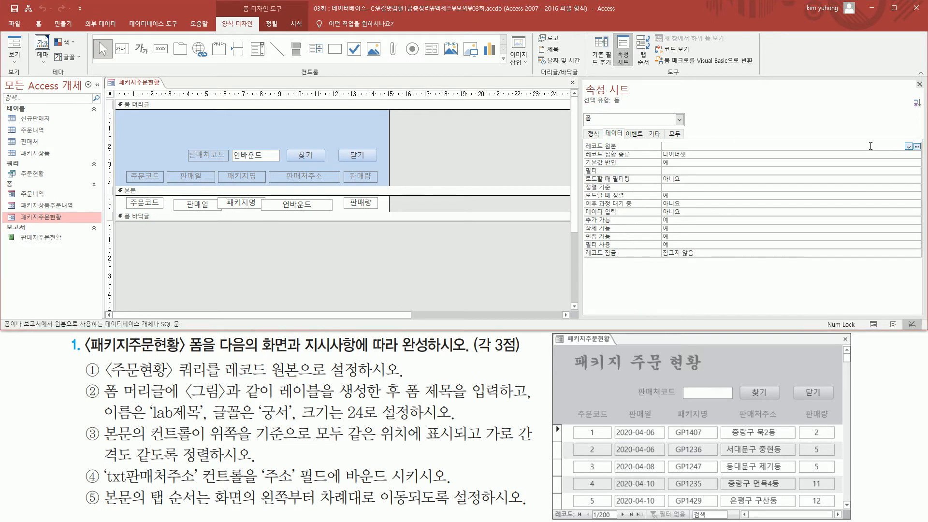
click(908, 147)
click(909, 147)
click(908, 147)
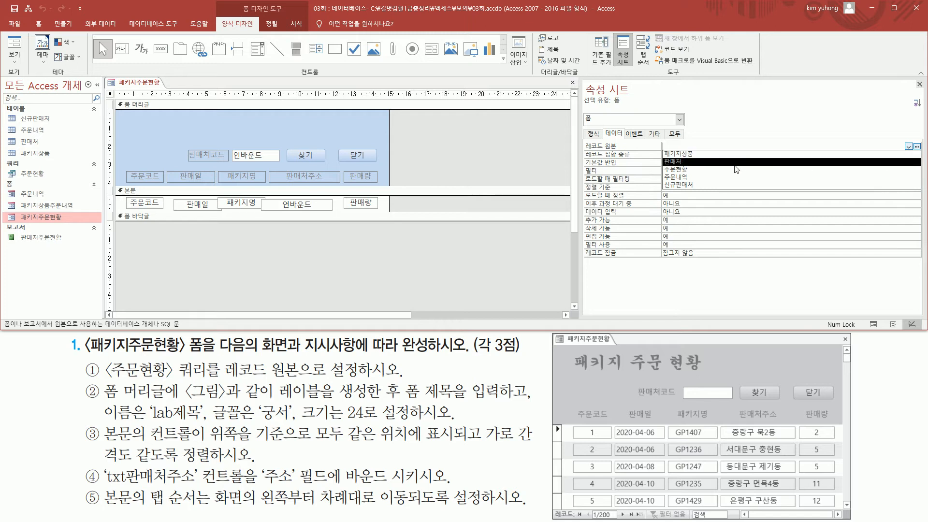
click(722, 170)
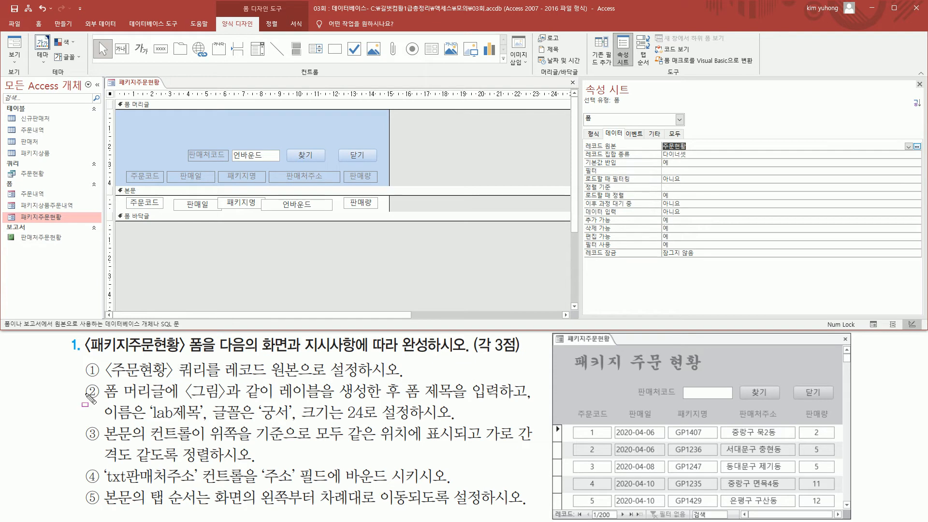
Step: Examine the second instruction and the sample picture for the header label's placement, title text, name, font and size
mouse_move(101, 381)
mouse_down()
mouse_move(118, 395)
mouse_move(179, 401)
mouse_up()
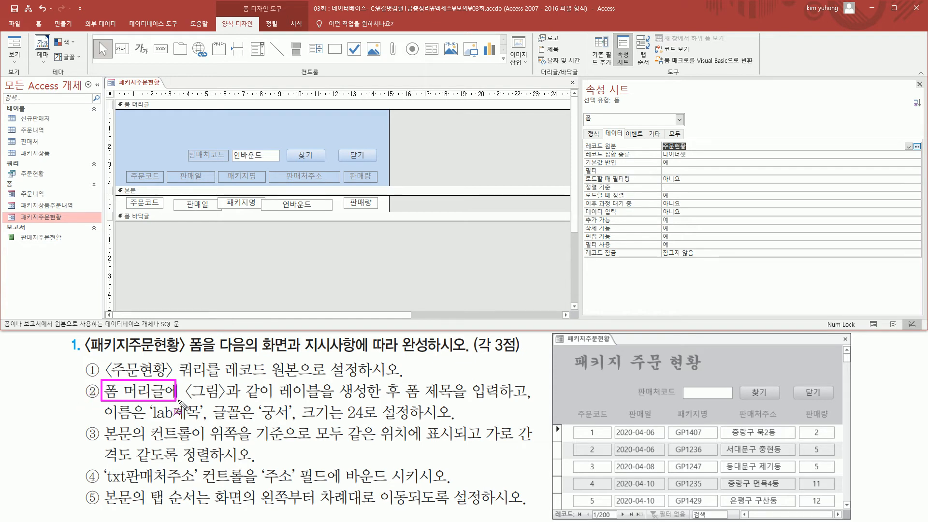
mouse_move(112, 99)
mouse_down()
mouse_move(365, 189)
mouse_move(391, 184)
mouse_up()
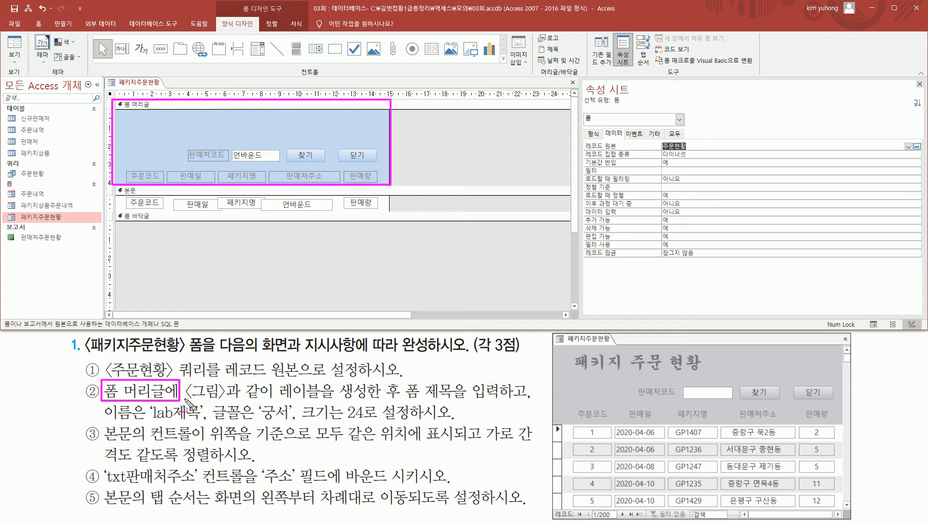
drag(184, 400, 323, 402)
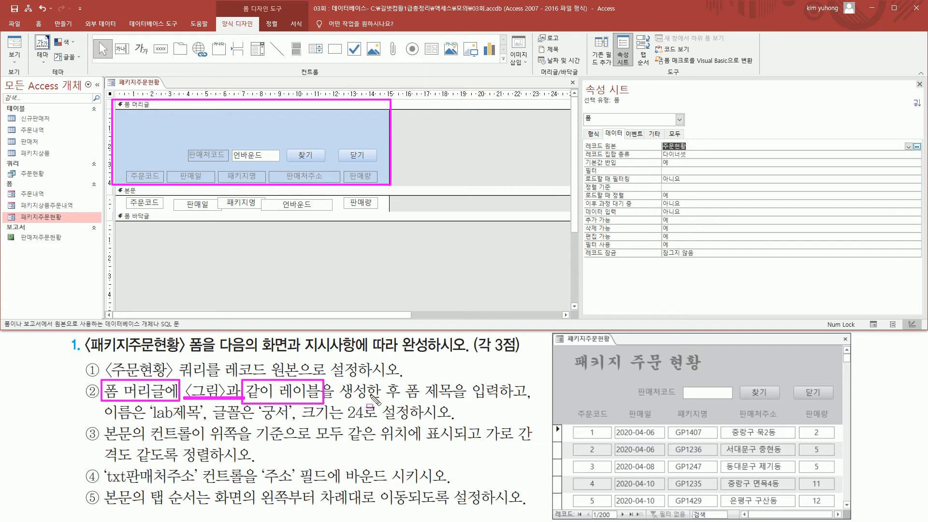
drag(402, 400, 503, 401)
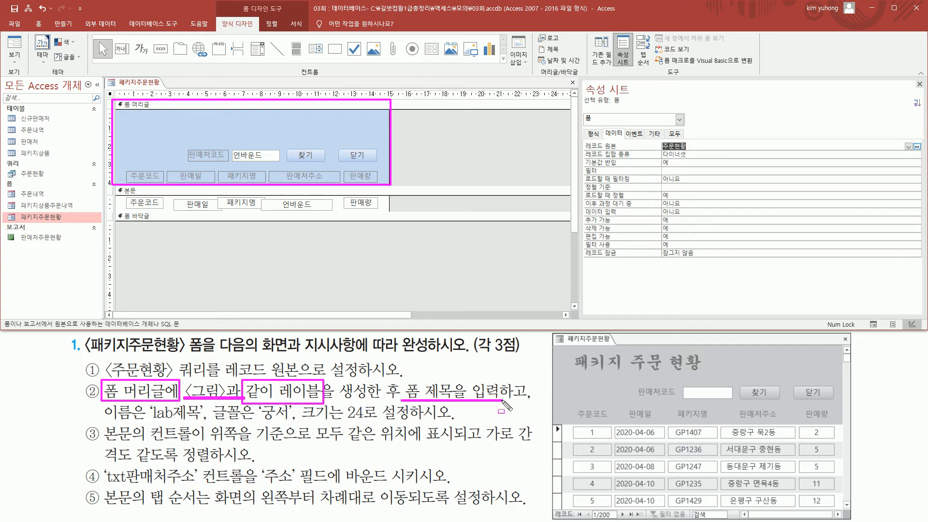
drag(105, 420, 391, 420)
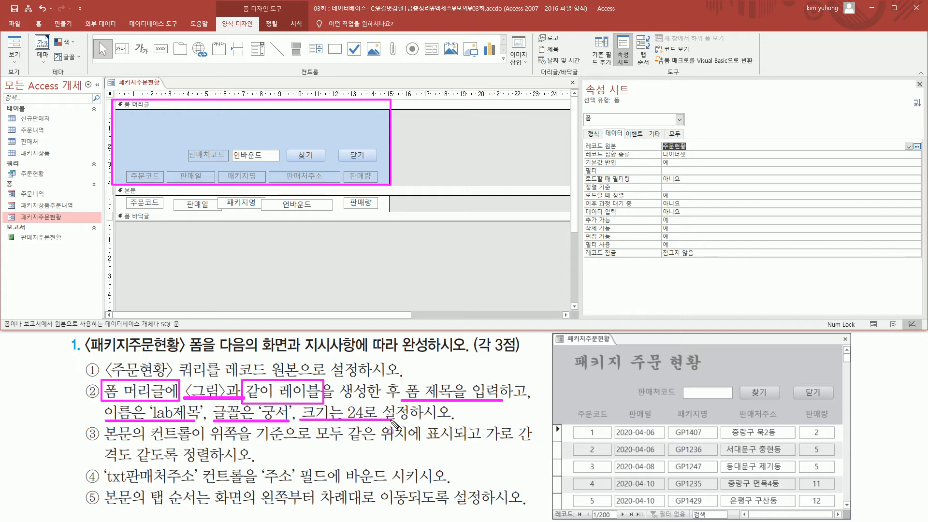
mouse_move(572, 350)
mouse_down()
mouse_move(572, 364)
mouse_move(716, 379)
mouse_move(705, 376)
mouse_up()
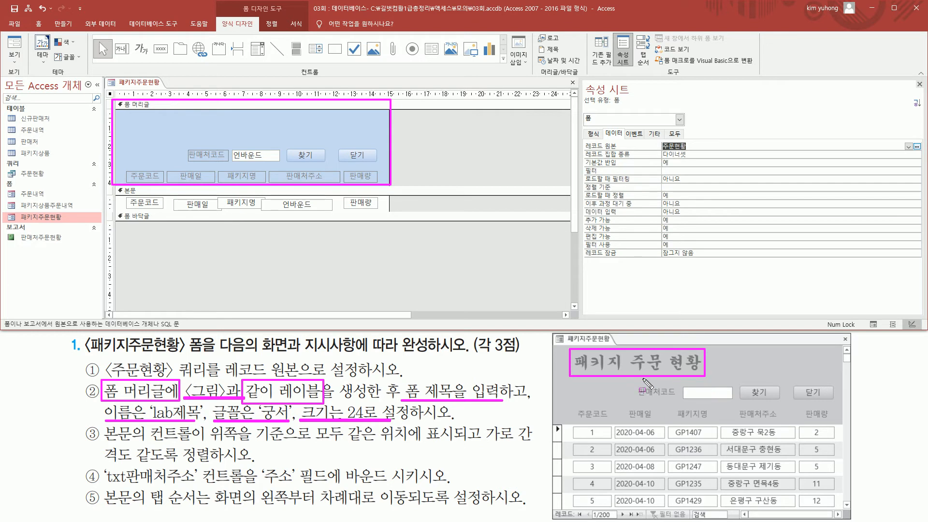
key(Escape)
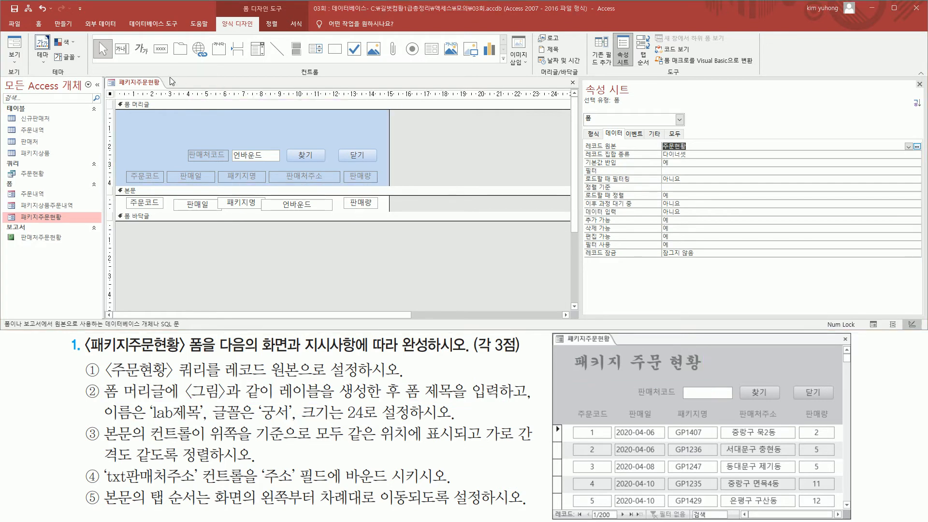
Step: Draw a label about 7 cm wide and 1 cm high at the form header's upper left, with the text "패키지 주문 현황"
drag(131, 33, 154, 63)
key(Escape)
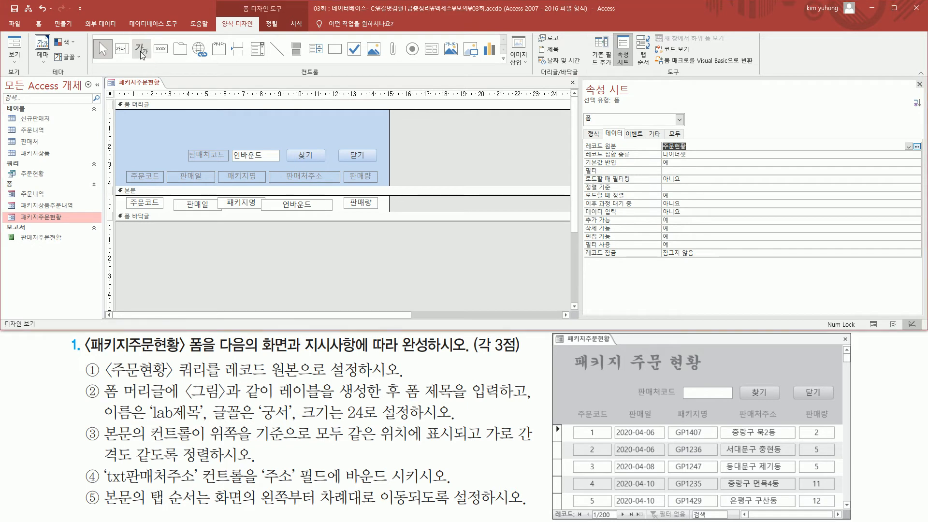
click(142, 50)
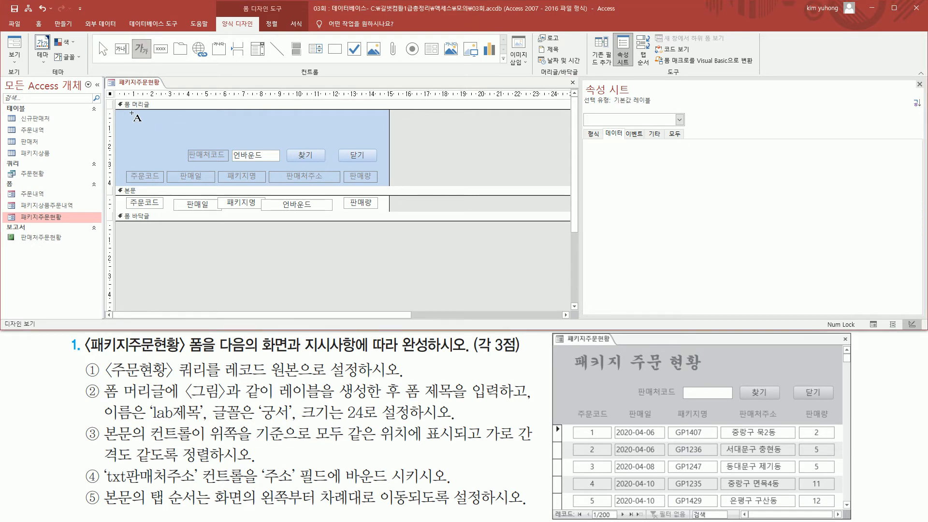
drag(129, 113, 257, 132)
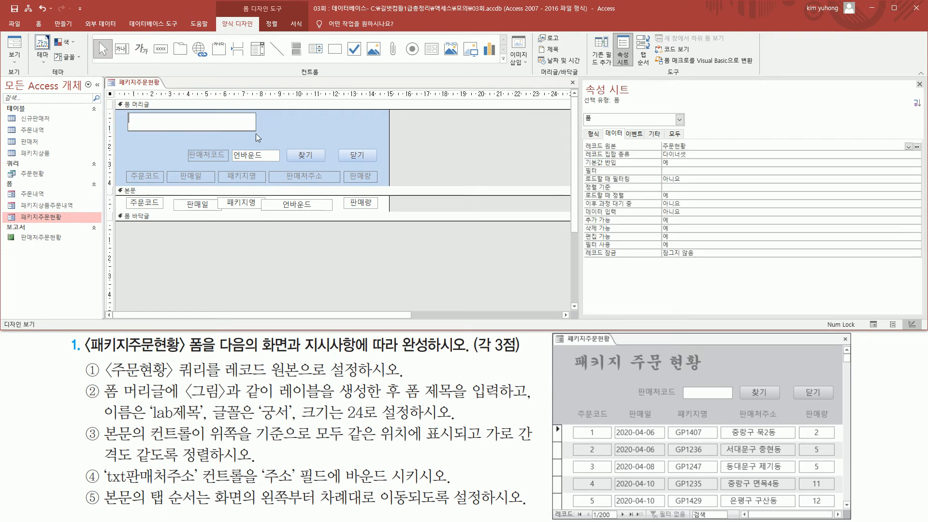
text(패키지 )
text(주문 ㅎ)
text(현황)
click(270, 135)
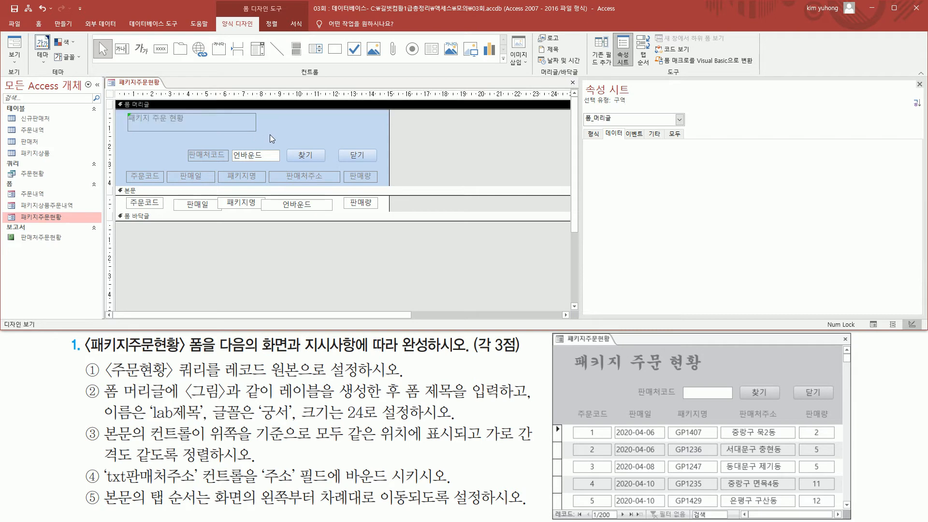
Step: Set the new header title label's name (이름) property to lab제목
click(172, 122)
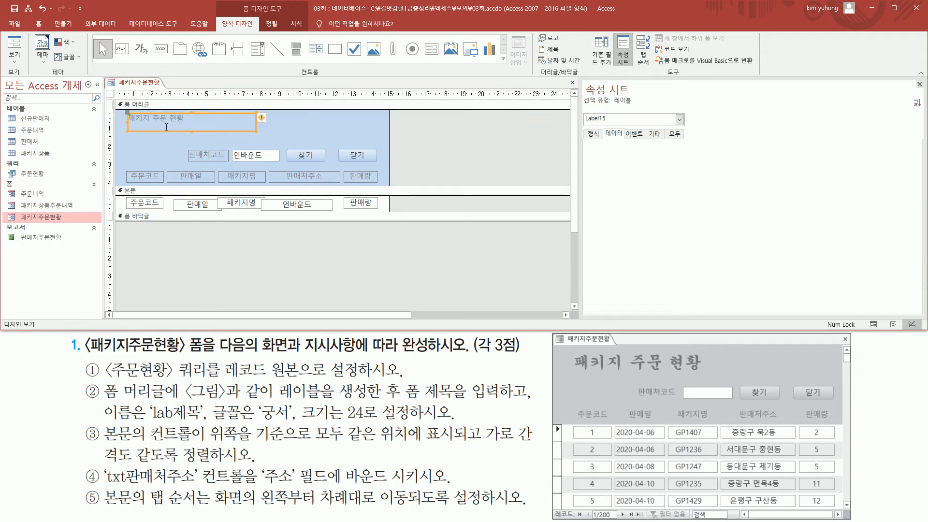
click(594, 134)
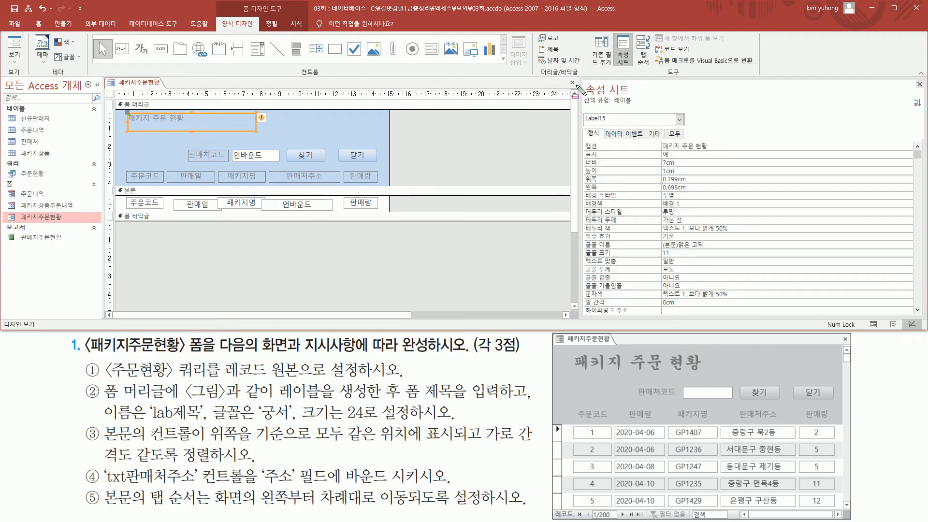
mouse_move(581, 79)
mouse_down()
mouse_move(656, 98)
mouse_move(657, 145)
mouse_up()
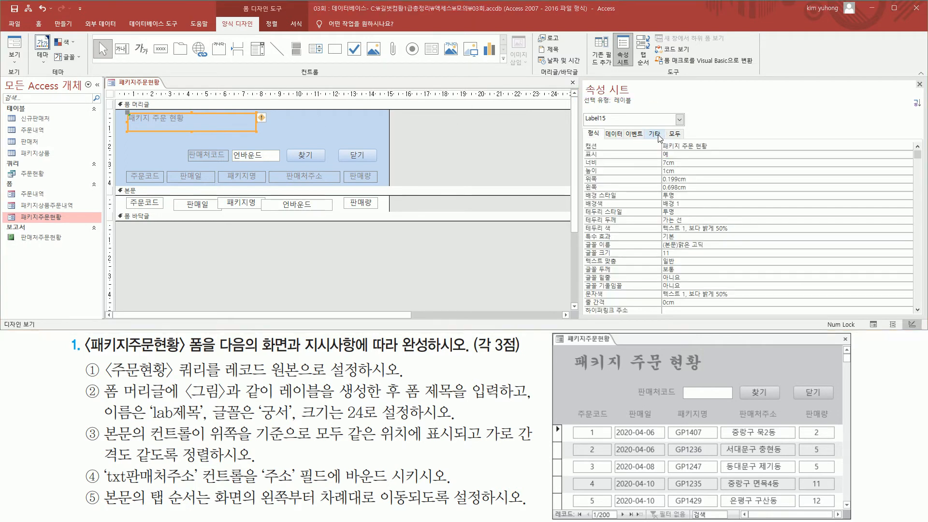
click(655, 134)
drag(582, 139, 725, 162)
key(Escape)
click(606, 146)
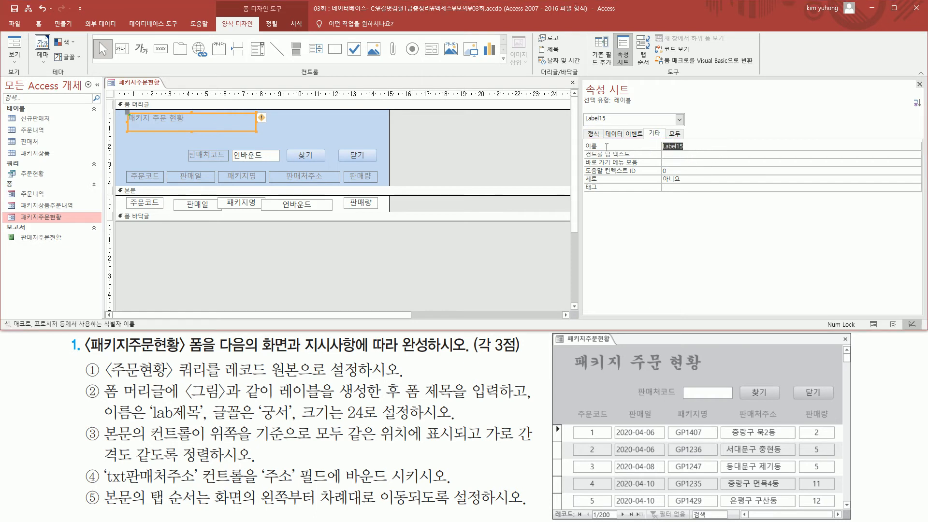
key(BackSpace)
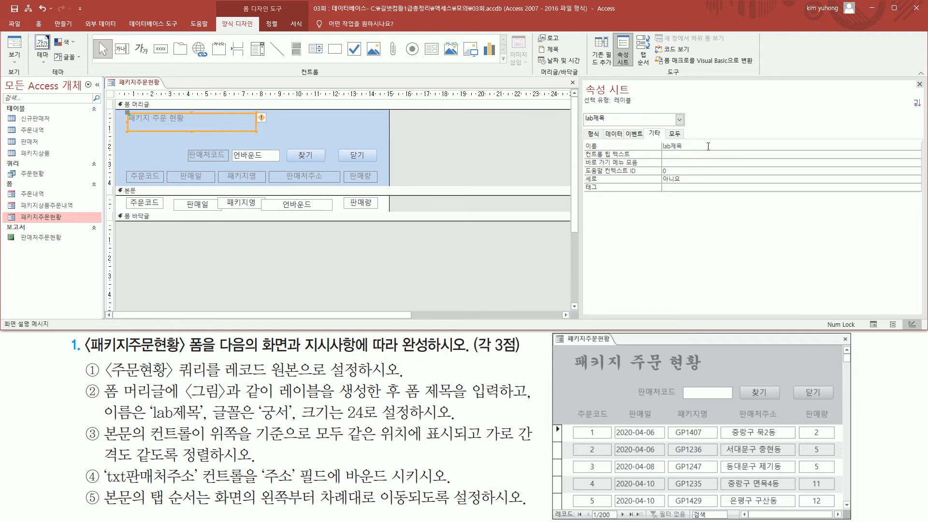
Step: Set the header title label lab제목's font to 궁서
drag(211, 399, 376, 422)
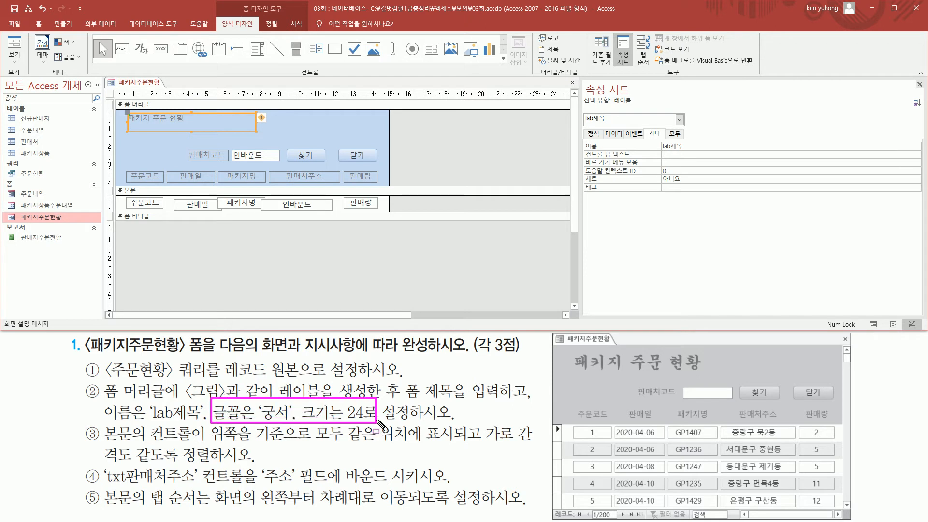
key(Escape)
drag(285, 17, 310, 33)
key(Escape)
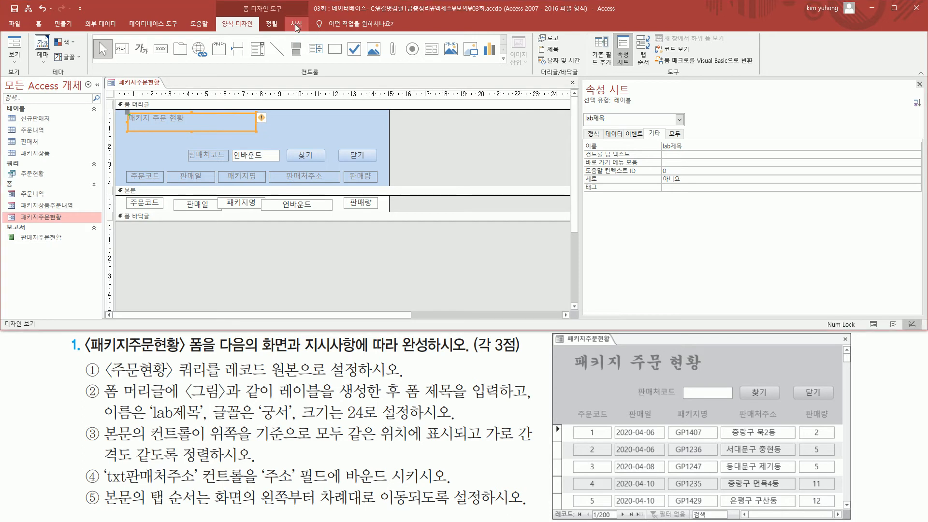
click(297, 27)
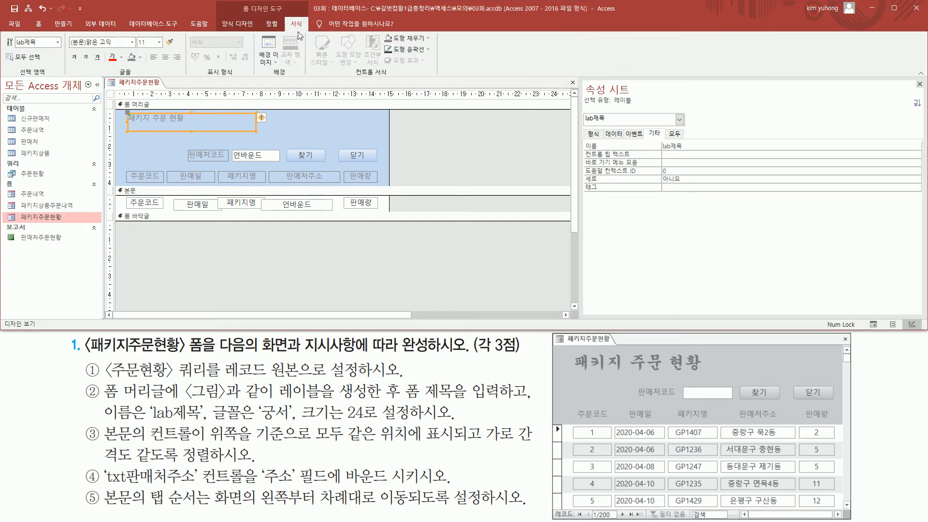
click(132, 45)
scroll(132, 189, down, 10)
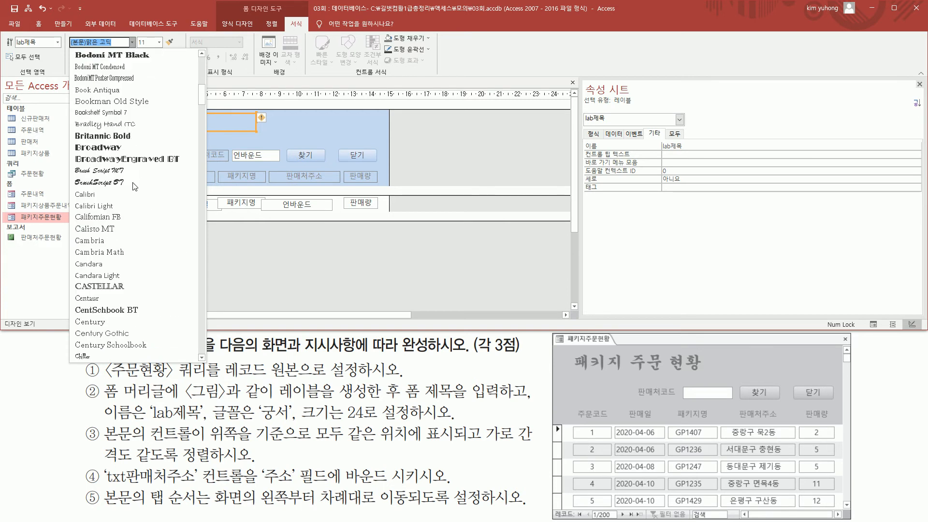
scroll(132, 189, down, 20)
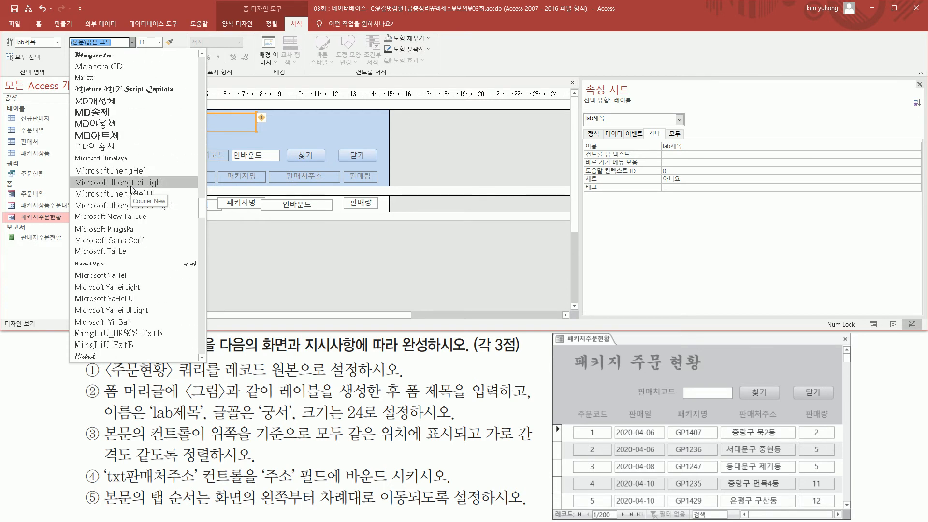
scroll(132, 189, down, 20)
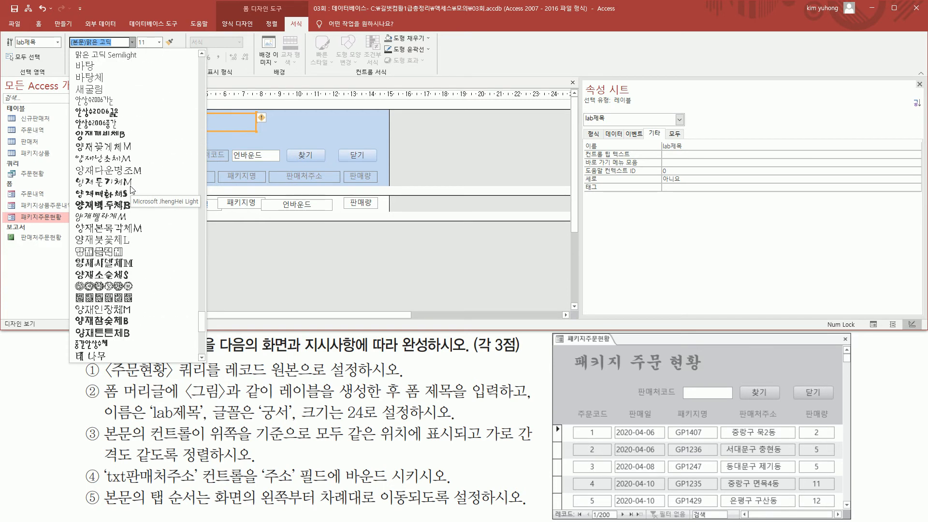
scroll(132, 189, up, 15)
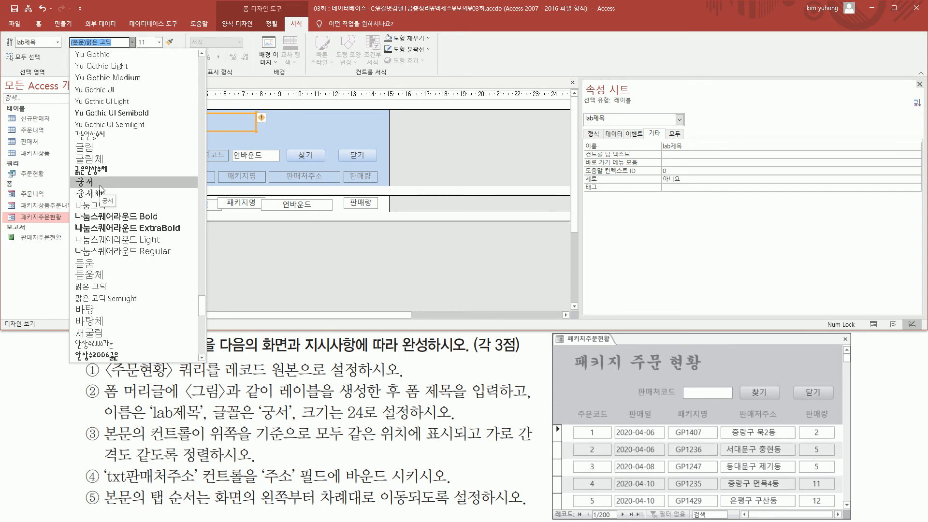
click(101, 185)
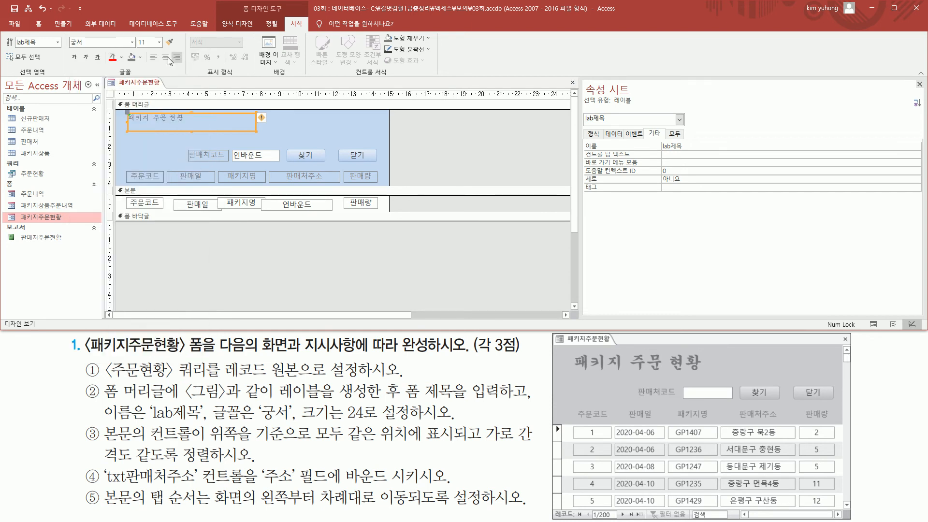
Step: Set the title label's font size to 24 and enlarge its frame slightly downward and to the right to fit the text
click(159, 42)
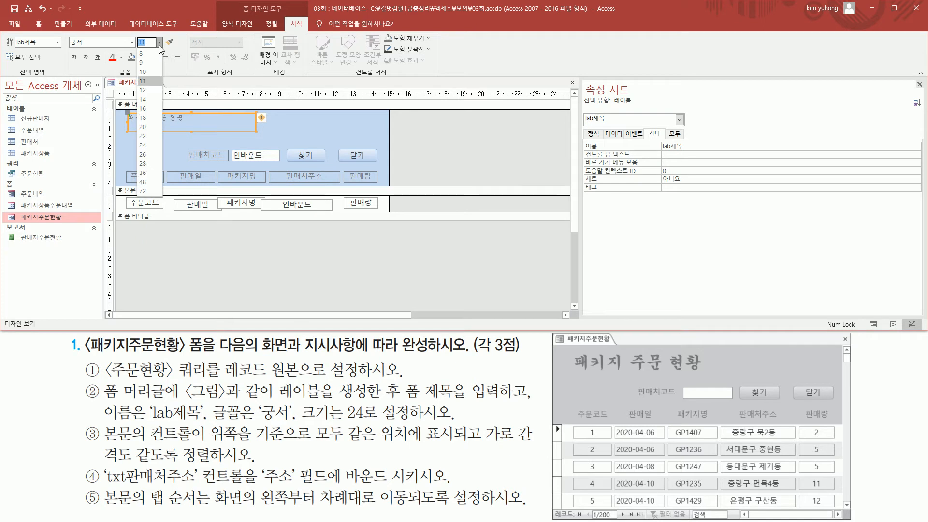
click(147, 145)
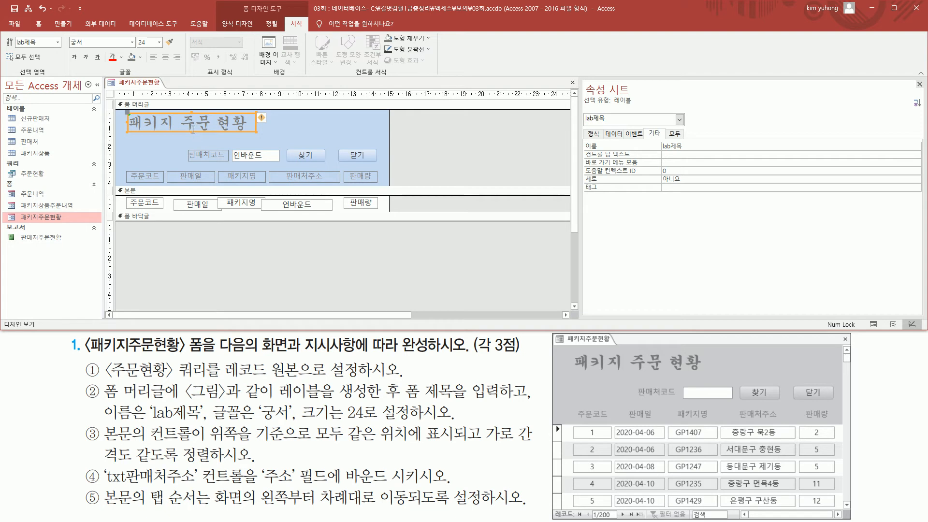
drag(192, 132, 192, 136)
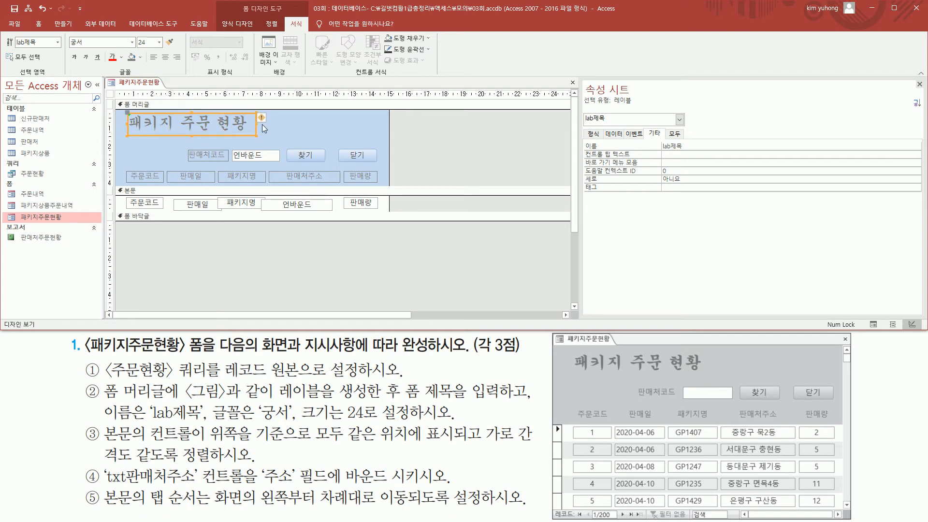
drag(257, 124, 259, 124)
Step: Examine the third instruction on how the detail section's controls must be aligned and spaced
mouse_move(80, 376)
mouse_down()
mouse_move(106, 400)
mouse_move(535, 419)
mouse_up()
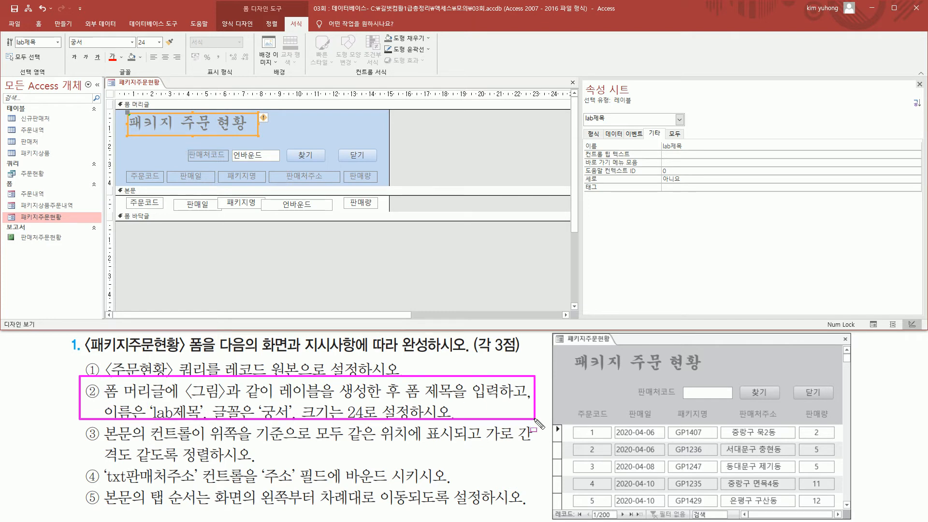
key(Escape)
key(ctrl+2)
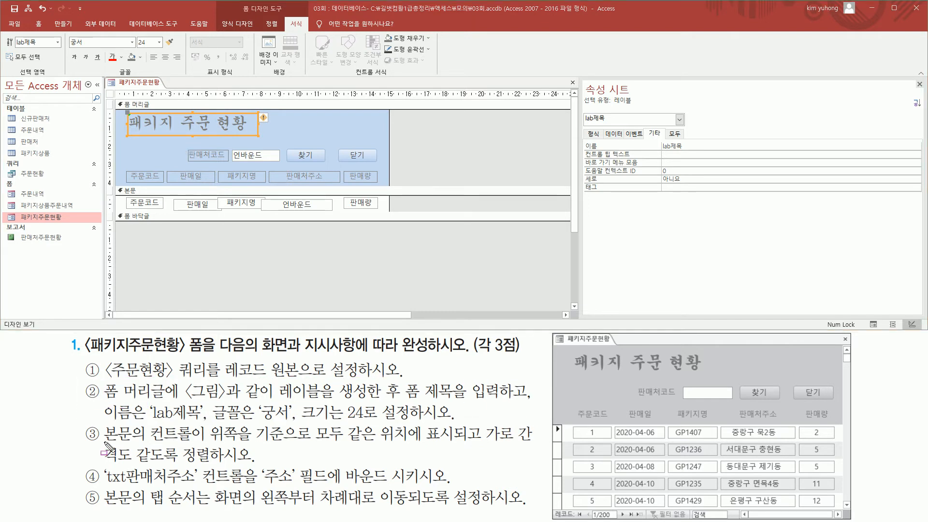
mouse_move(103, 422)
mouse_down()
mouse_move(193, 443)
mouse_move(208, 457)
mouse_move(197, 444)
mouse_up()
mouse_move(121, 193)
mouse_down()
mouse_move(258, 213)
mouse_move(389, 216)
mouse_up()
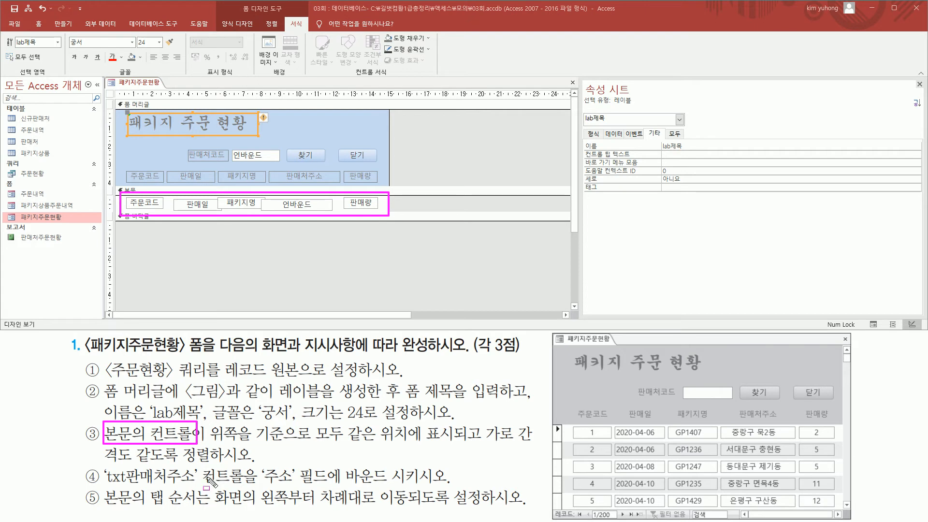
drag(207, 440, 540, 440)
drag(101, 466, 271, 465)
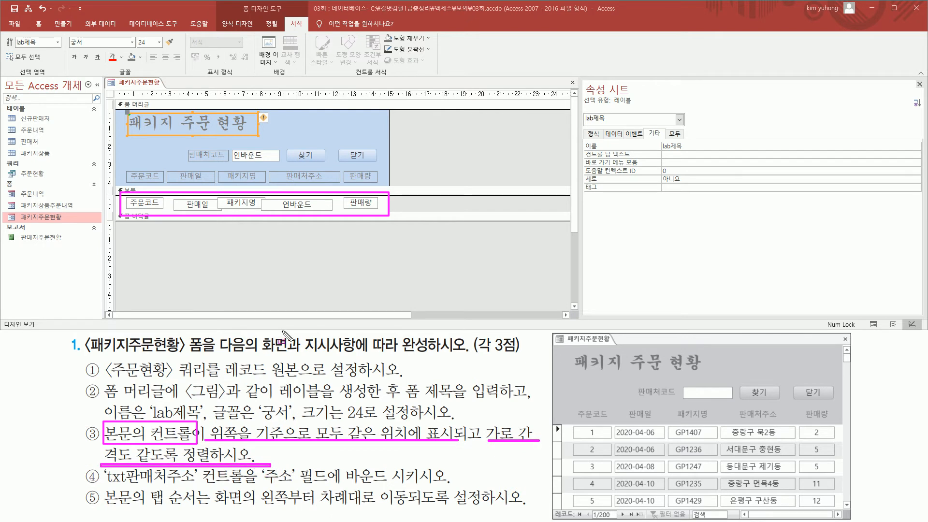
key(Escape)
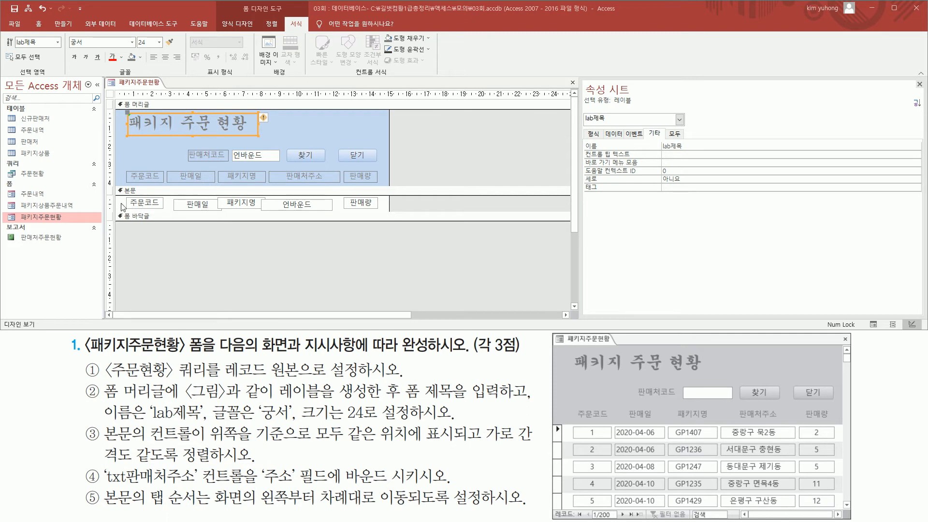
Step: Select all controls in the detail (본문) section and align them to the top (위쪽)
drag(105, 195, 115, 209)
key(Escape)
click(110, 204)
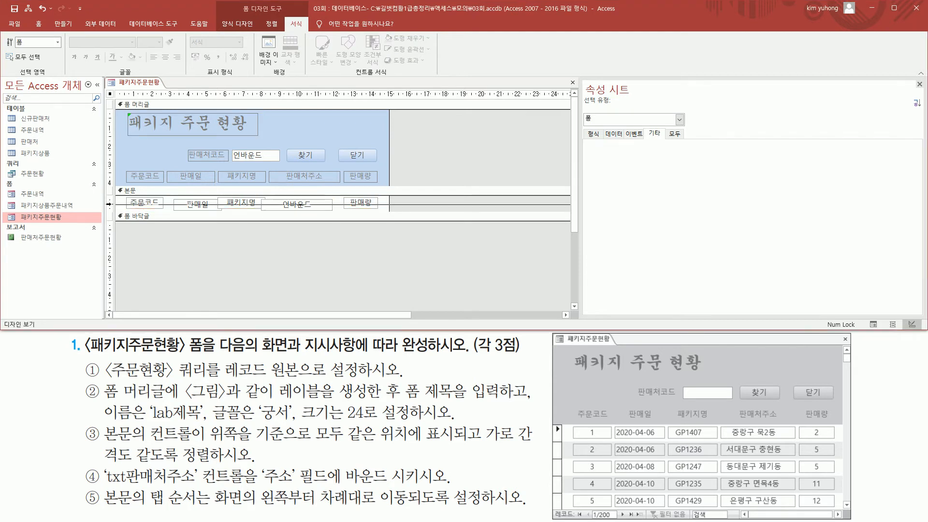
right_click(226, 201)
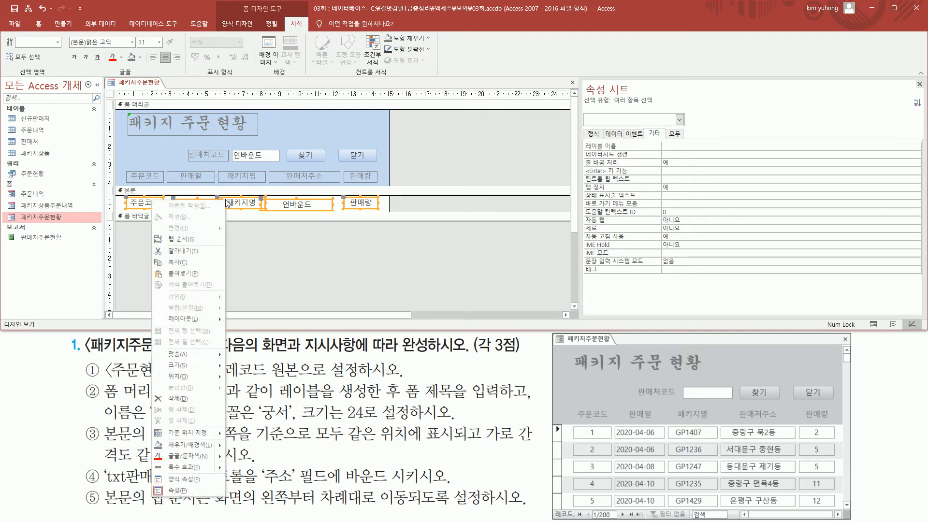
mouse_move(205, 358)
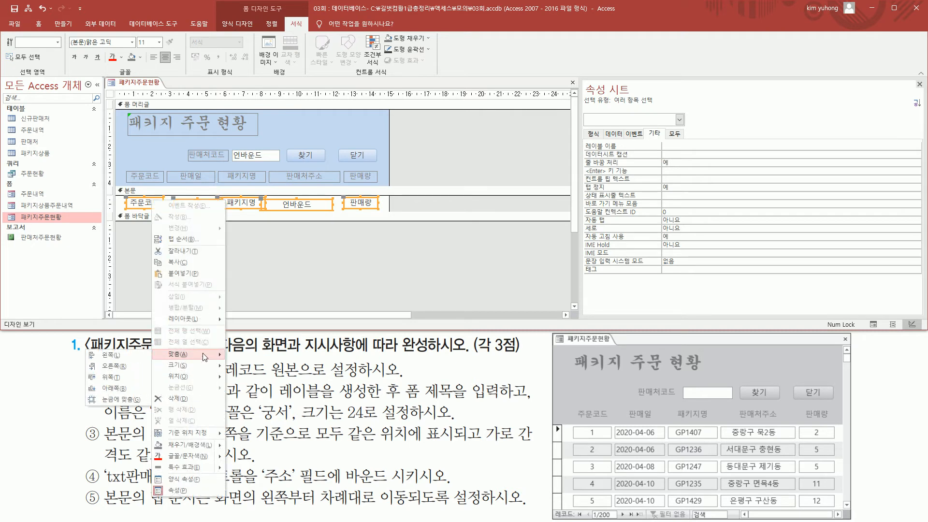
click(115, 378)
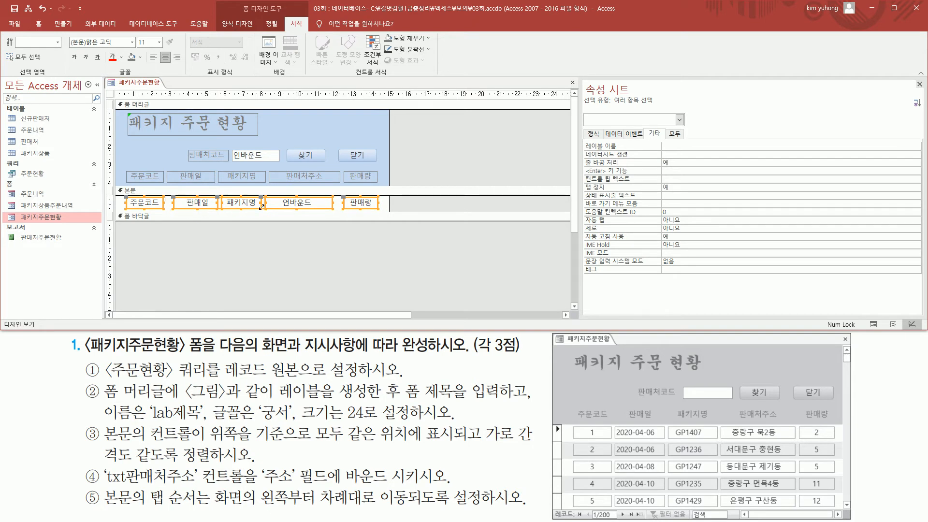
Step: Make the horizontal spacing between the detail section's controls equal (가로 간격 같음)
click(272, 25)
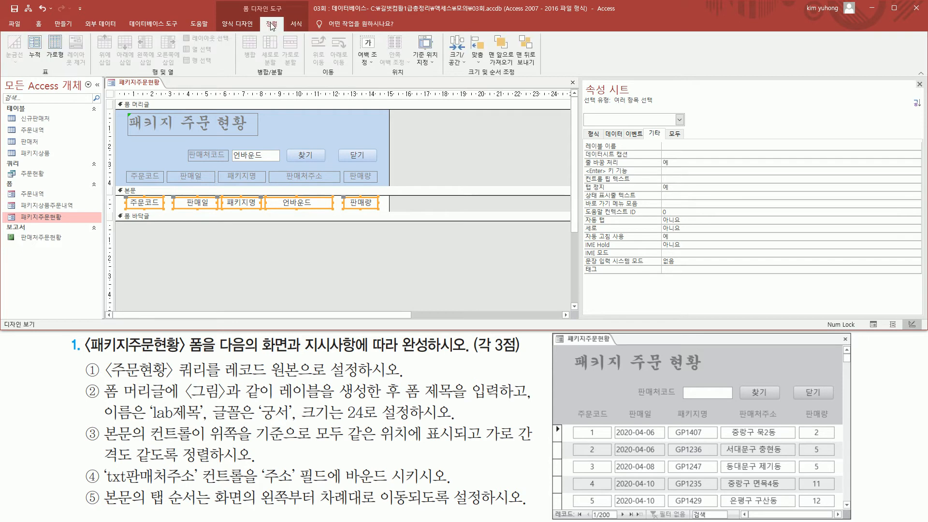
click(459, 58)
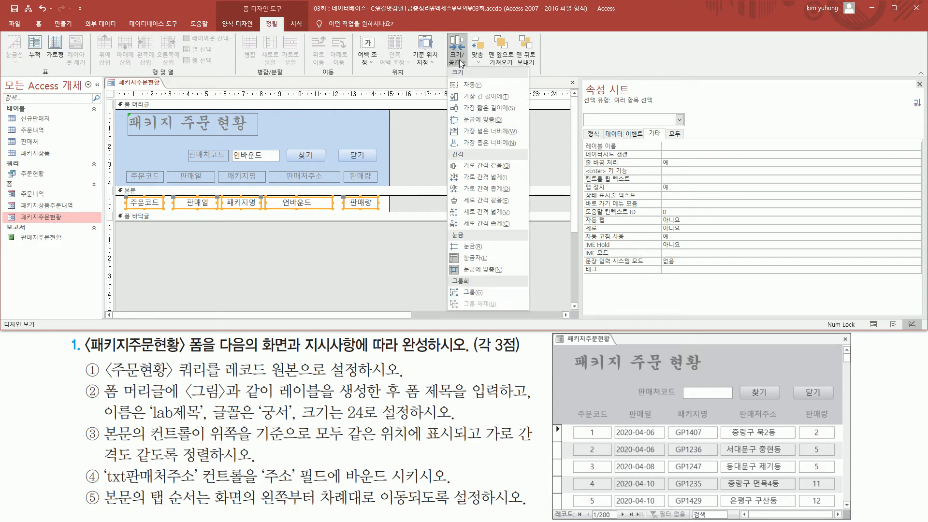
click(503, 167)
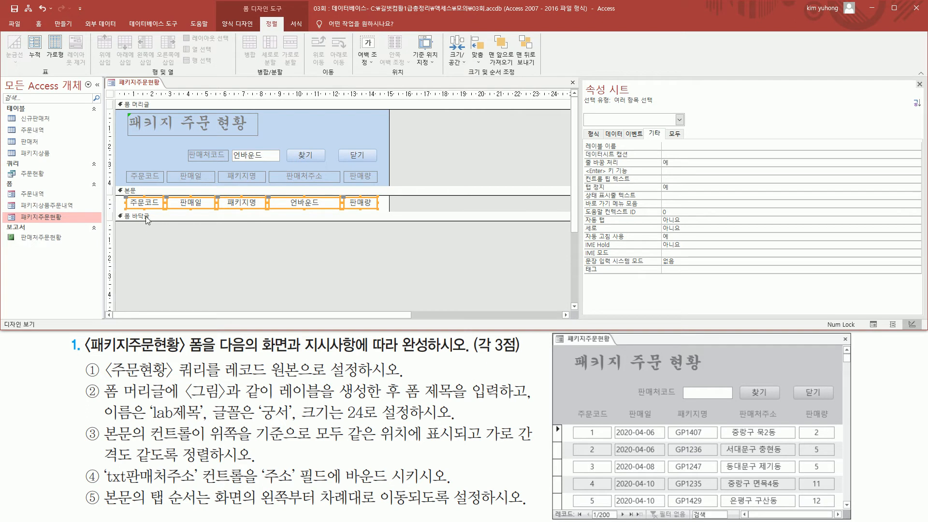
click(291, 245)
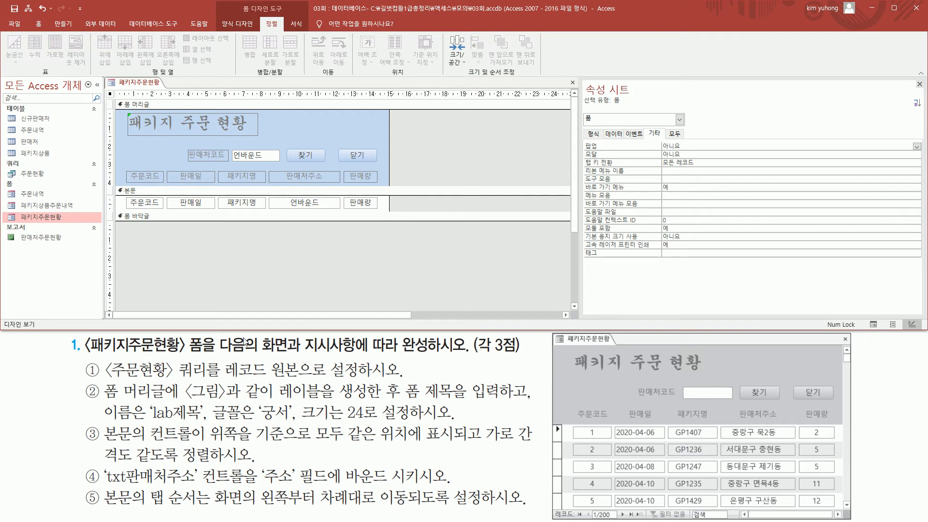
Step: Bind the unbound txt판매처주소 text box in the detail section to the 주소 field as its control source (컨트롤 원본)
drag(281, 168, 334, 188)
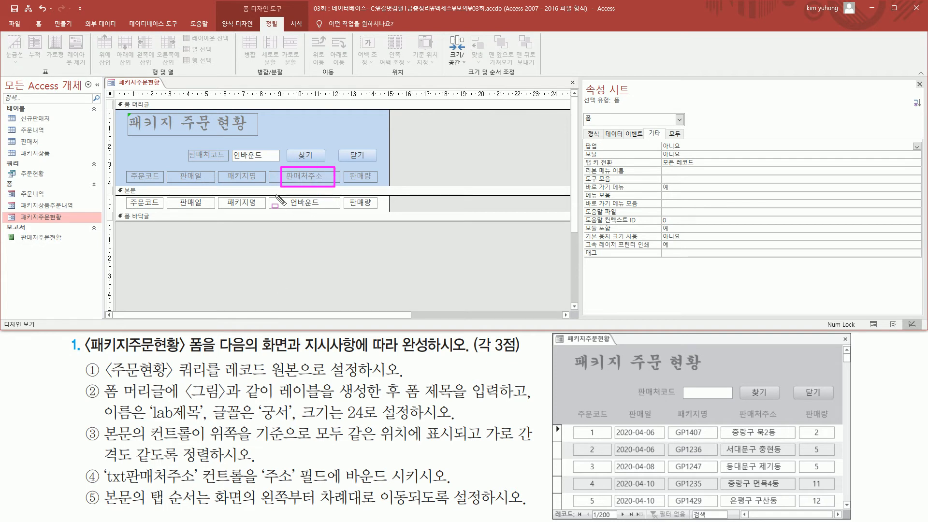
drag(274, 196, 335, 210)
key(Escape)
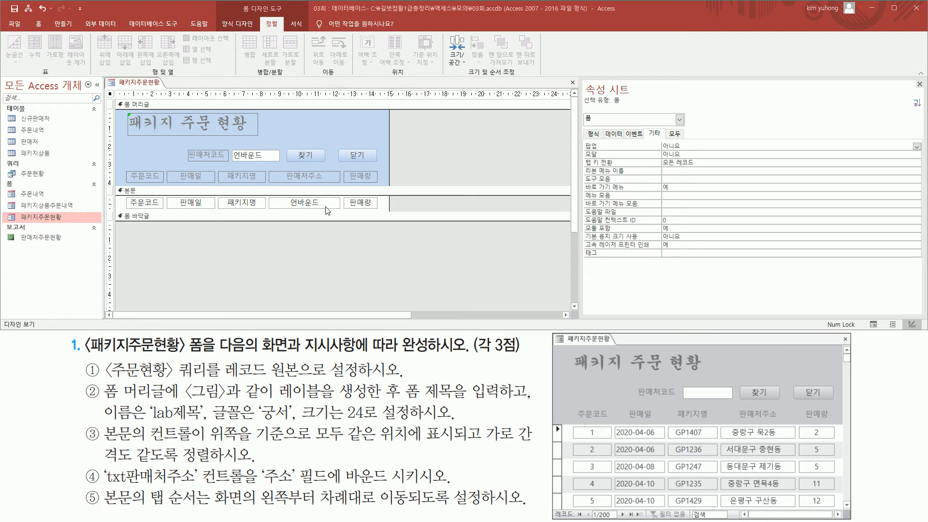
click(327, 210)
drag(582, 109, 625, 125)
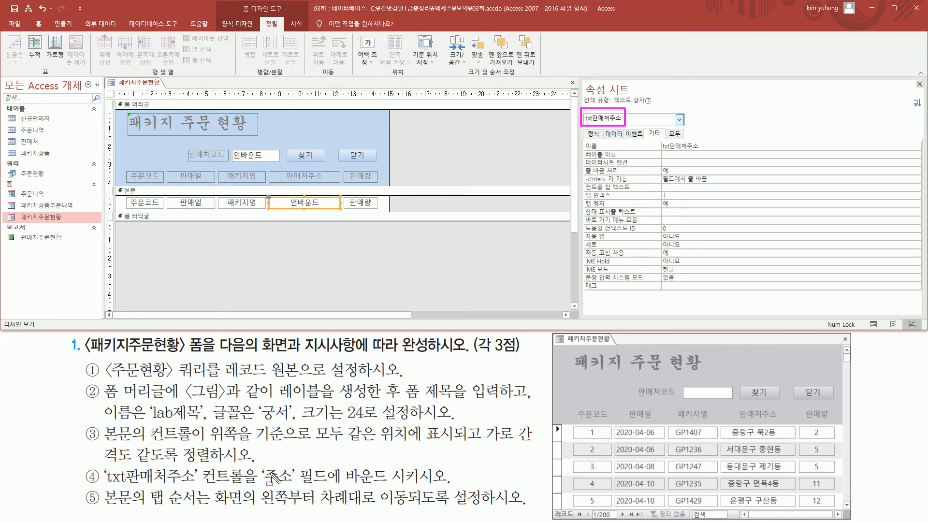
mouse_move(260, 460)
mouse_down()
mouse_move(295, 484)
mouse_move(441, 485)
mouse_up()
key(Escape)
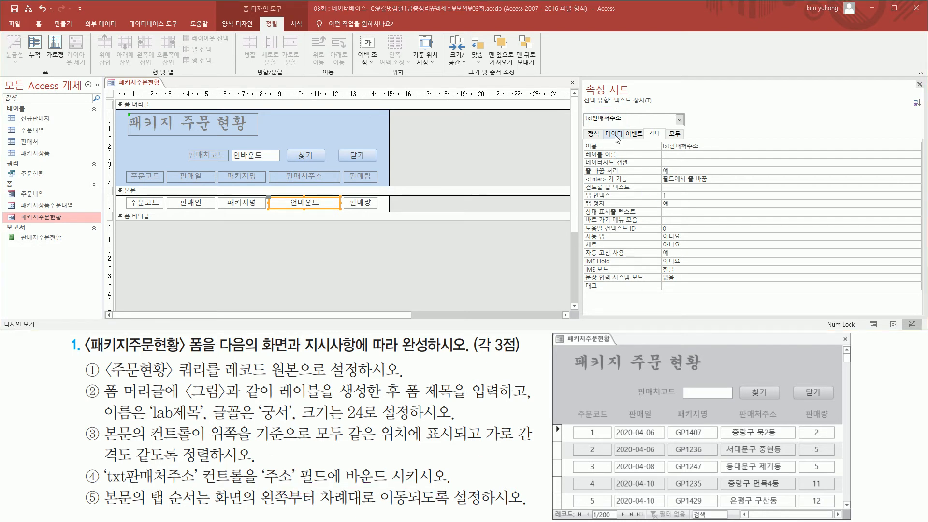
click(612, 134)
drag(602, 128, 662, 150)
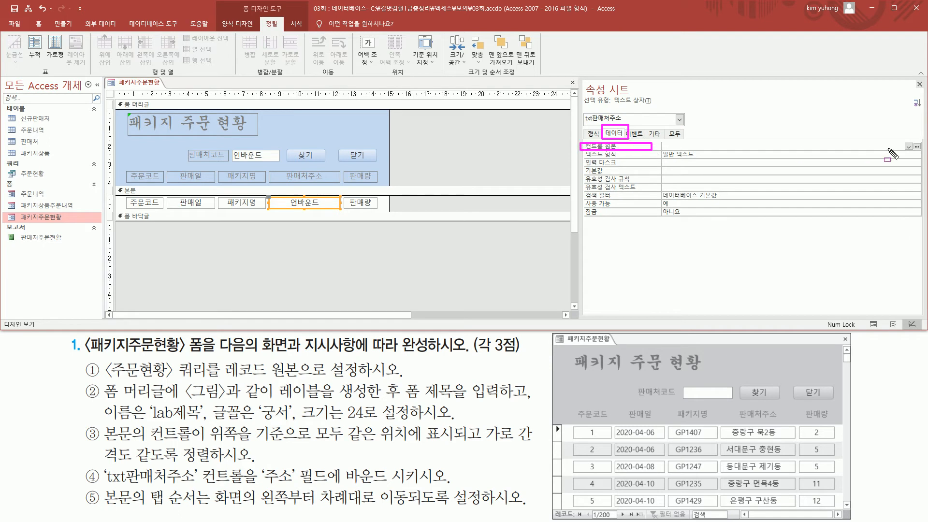
key(Escape)
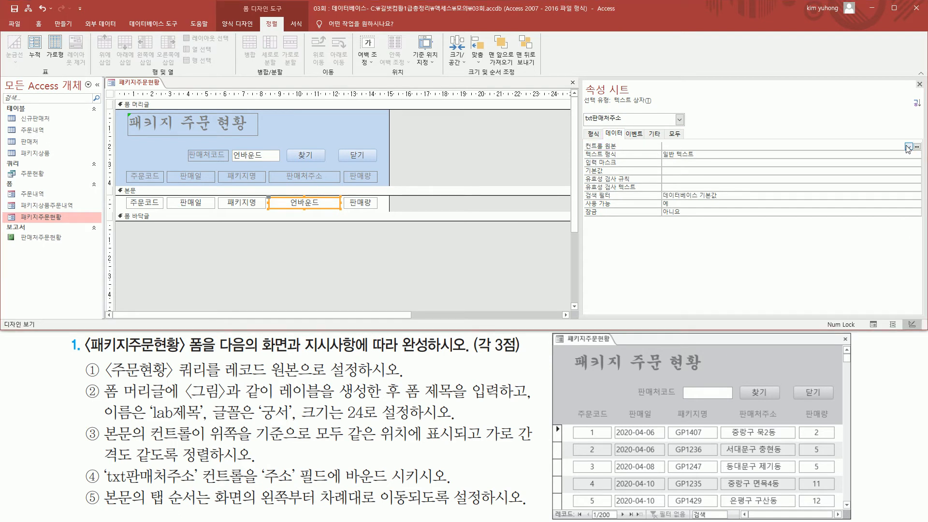
drag(901, 136, 924, 167)
key(Escape)
click(908, 147)
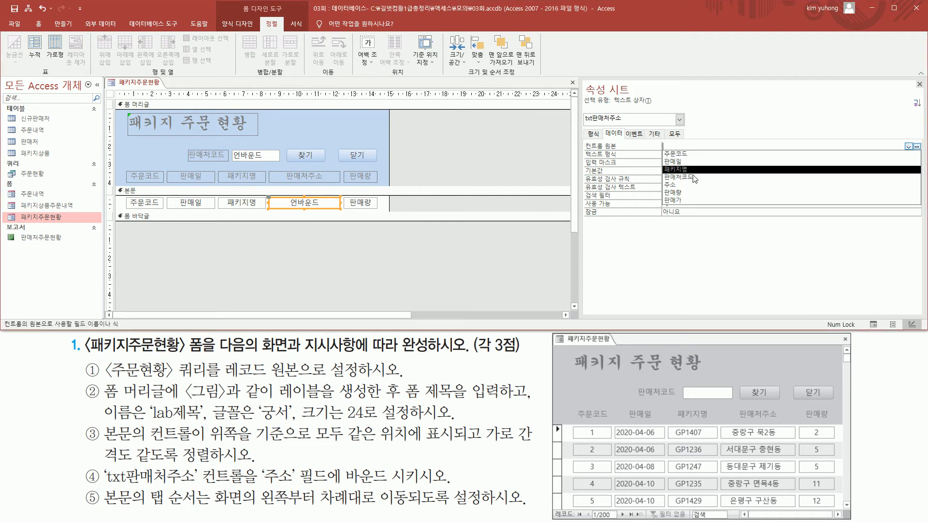
click(676, 185)
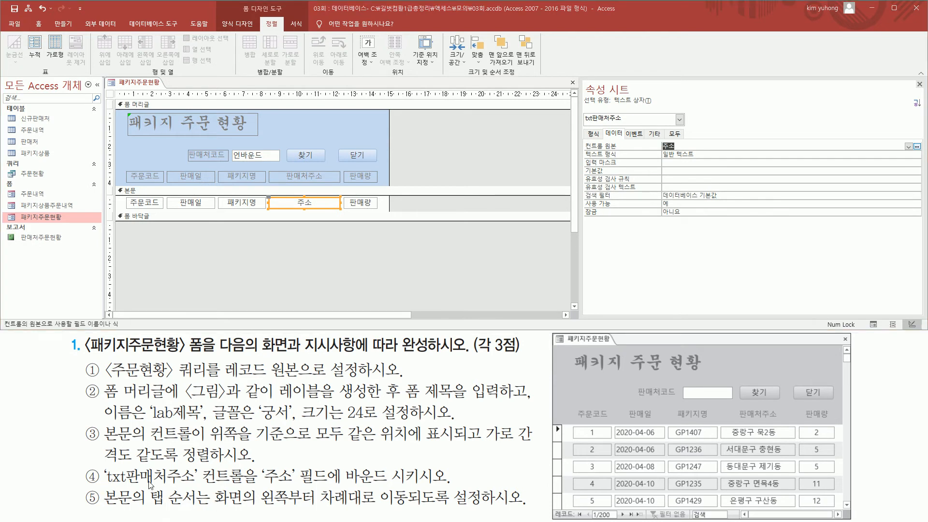
Step: Open the tab order (탭 순서) settings for the form's detail (본문) section
mouse_move(103, 486)
mouse_down()
mouse_move(155, 513)
mouse_move(145, 511)
mouse_move(521, 509)
mouse_up()
key(Escape)
click(150, 192)
mouse_move(120, 182)
mouse_down()
mouse_move(203, 202)
mouse_move(407, 206)
mouse_up()
key(Escape)
right_click(370, 191)
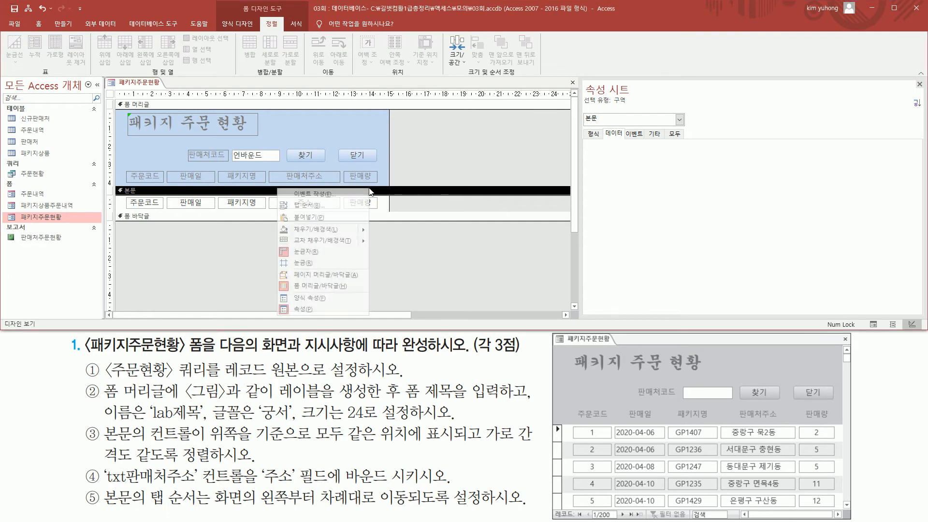
click(323, 206)
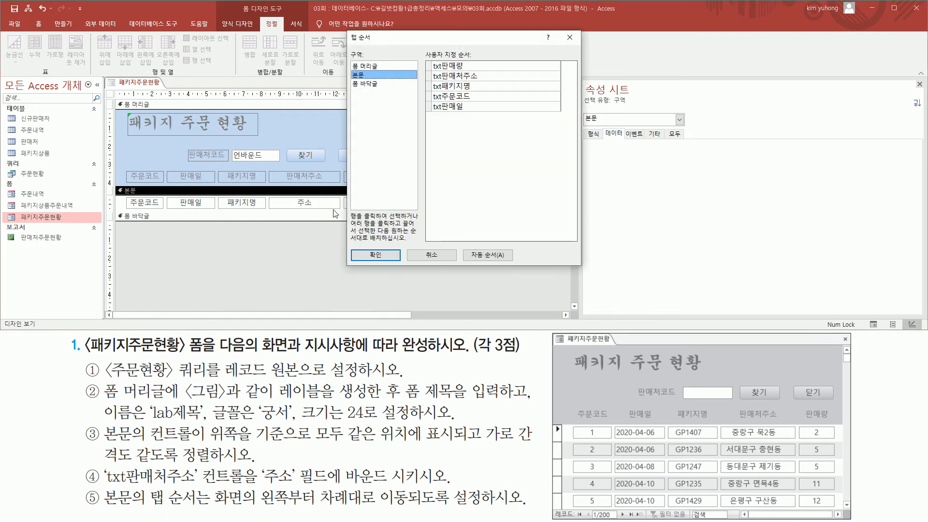
drag(440, 42, 499, 87)
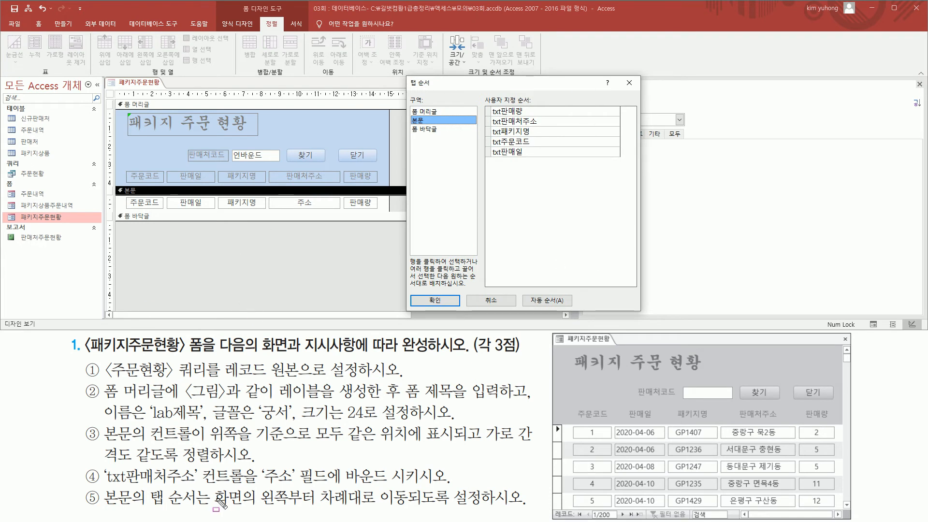
Step: Move txt주문코드 to the first place in the detail section's custom tab order
mouse_move(212, 486)
mouse_down()
mouse_move(321, 511)
mouse_move(431, 508)
mouse_up()
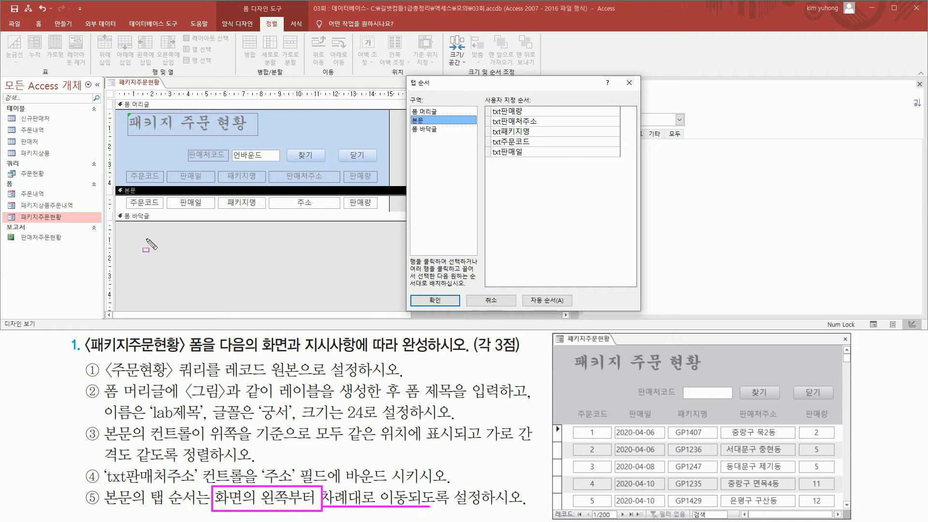
mouse_move(124, 192)
mouse_down()
mouse_move(171, 217)
mouse_move(160, 217)
mouse_up()
key(Escape)
click(542, 140)
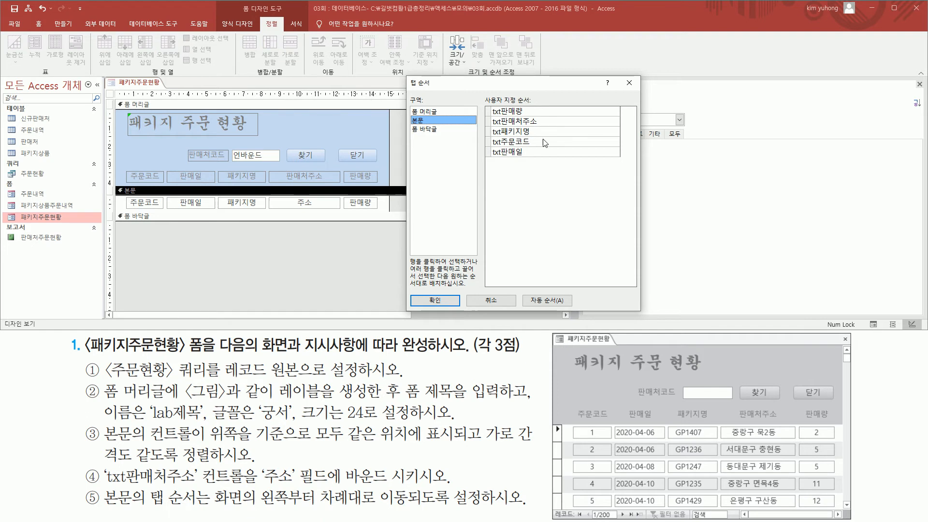
key(ctrl+2)
mouse_move(483, 137)
mouse_down()
mouse_move(495, 149)
mouse_move(494, 114)
mouse_up()
key(Escape)
click(489, 144)
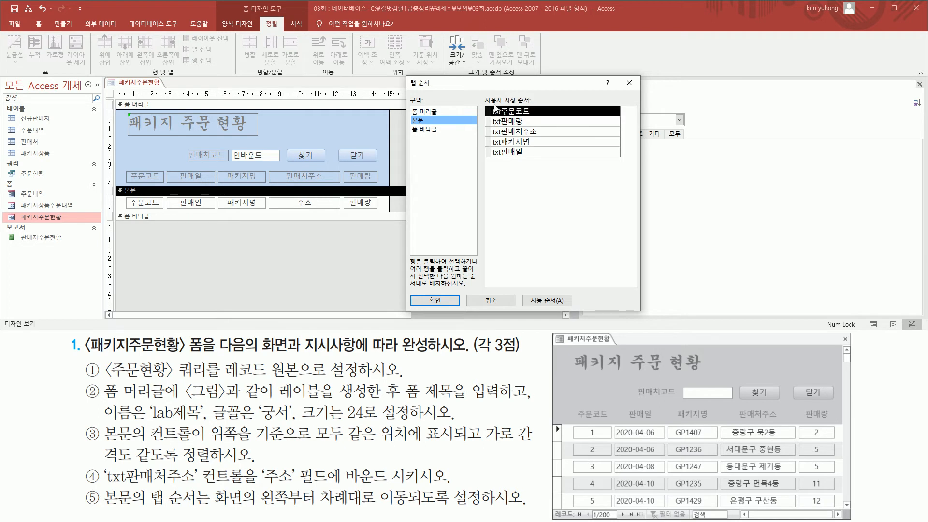
Step: Move txt판매일 to the second place in the tab order, directly after txt주문코드
key(ctrl+2)
drag(173, 189, 210, 211)
key(Escape)
click(488, 152)
drag(487, 152, 492, 126)
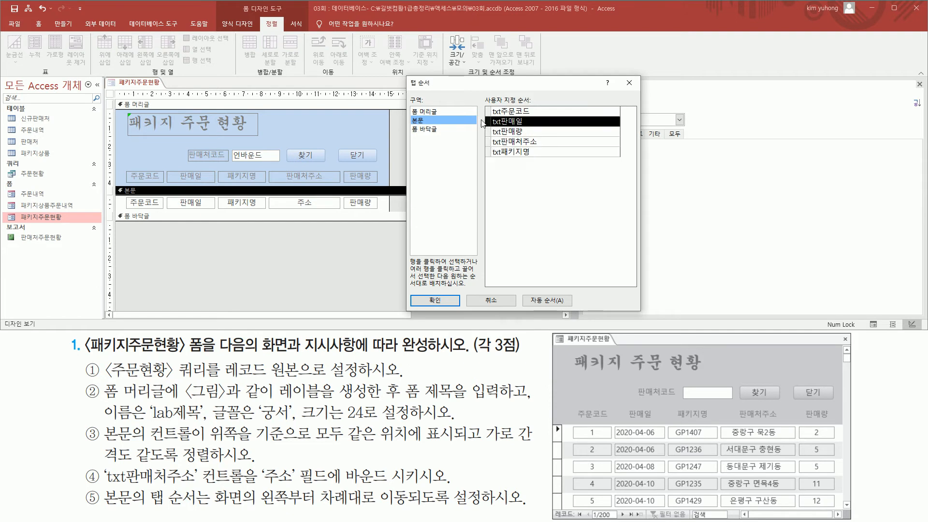
Step: Move txt패키지명 to the third place in the tab order, directly after txt판매일
key(ctrl+2)
drag(226, 194, 262, 213)
key(Escape)
click(489, 151)
drag(487, 152, 493, 135)
Step: Move txt판매처주소 to the fourth place in the tab order, ahead of txt판매량
key(ctrl+2)
drag(294, 196, 322, 210)
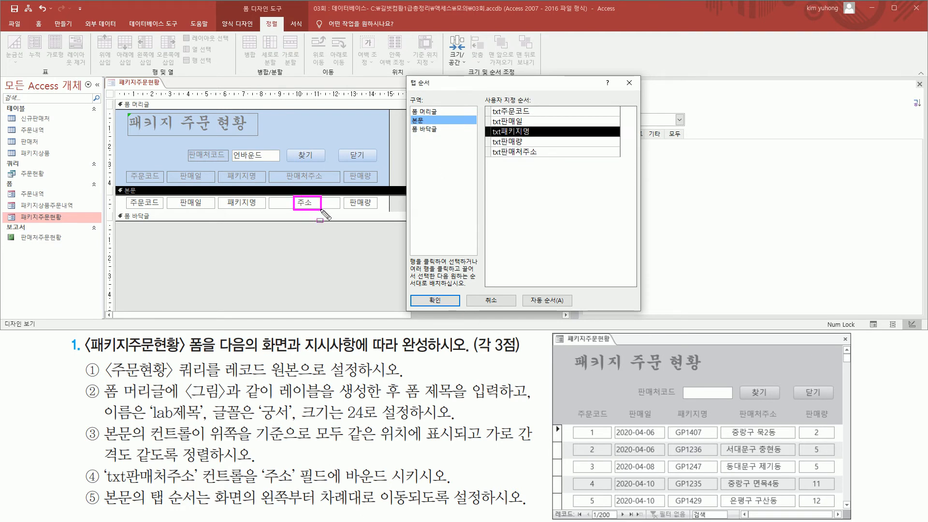
key(Escape)
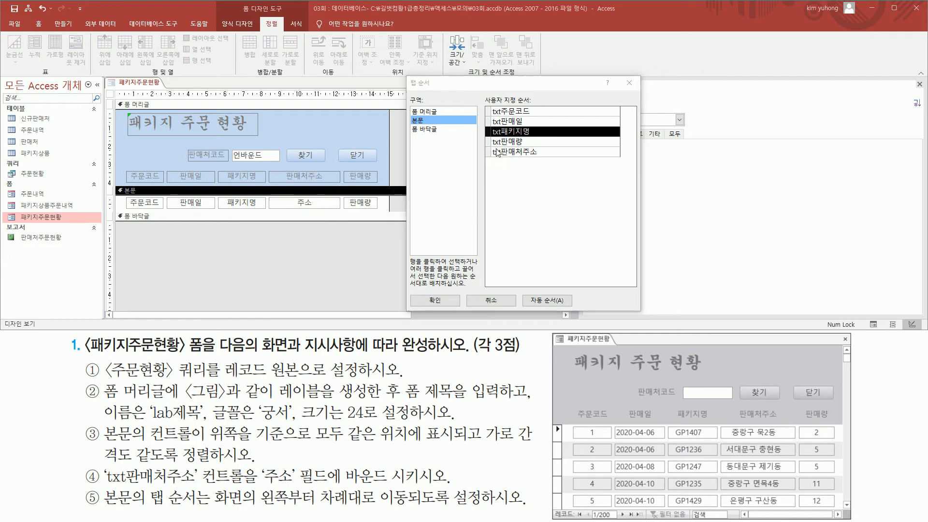
click(489, 152)
drag(488, 152, 495, 145)
Step: Check the custom tab order against the detail controls' left-to-right layout and accept it
drag(351, 195, 381, 209)
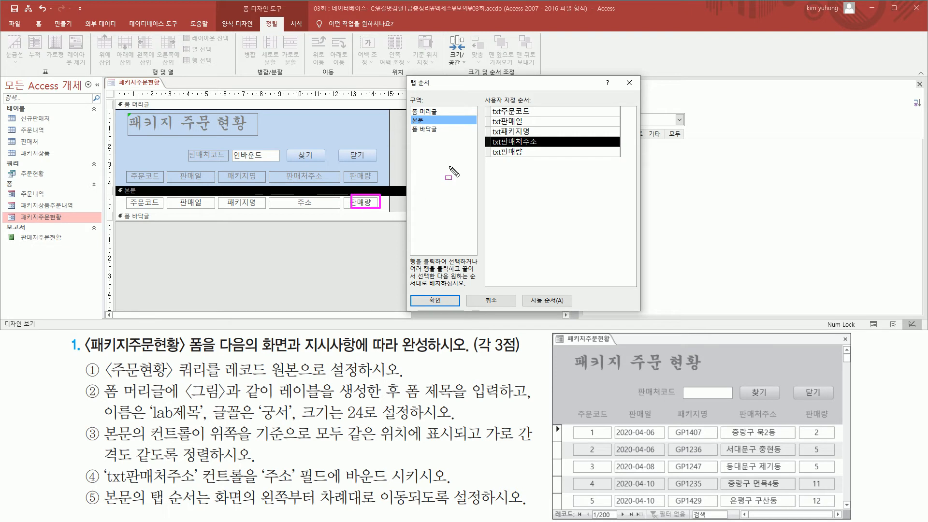
drag(485, 147, 526, 157)
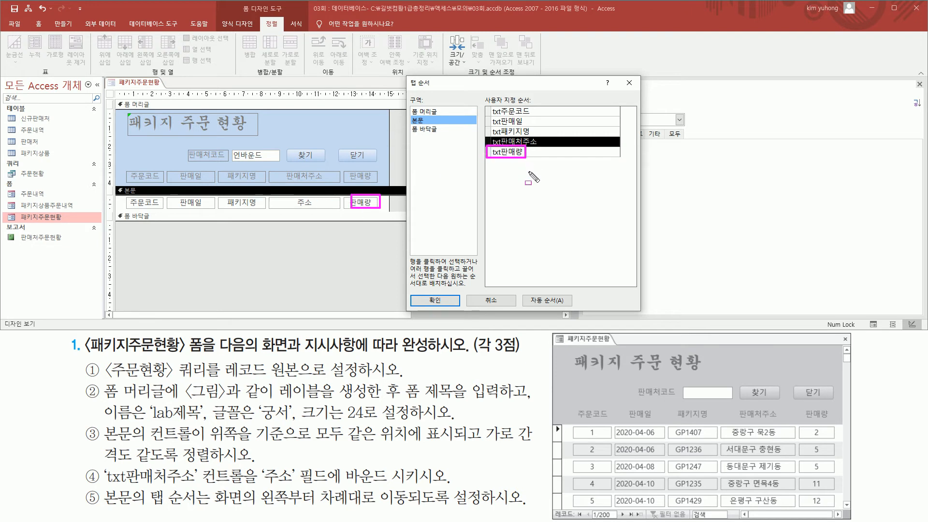
key(Escape)
key(ctrl+shift+d)
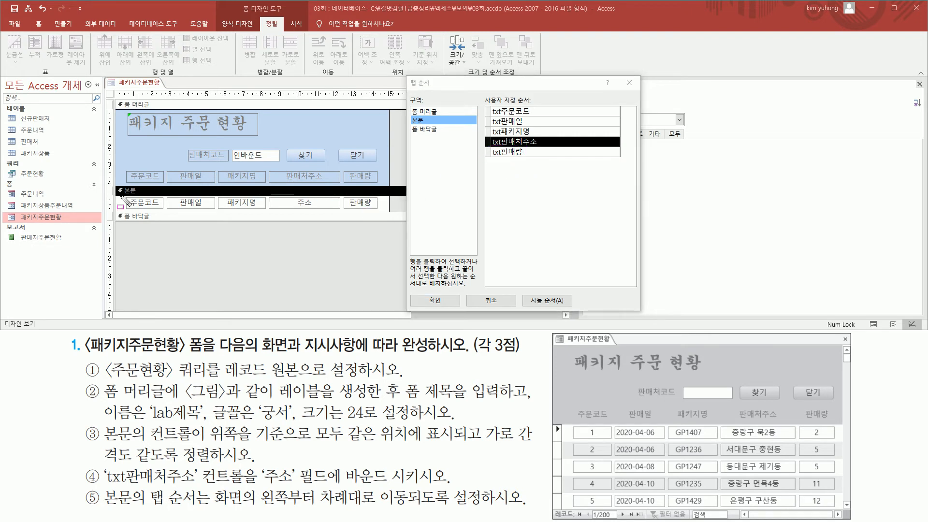
mouse_move(122, 196)
mouse_down()
mouse_move(170, 214)
mouse_move(388, 214)
mouse_up()
mouse_move(487, 100)
mouse_down()
mouse_move(505, 158)
mouse_move(544, 160)
mouse_up()
key(Escape)
click(439, 300)
click(364, 270)
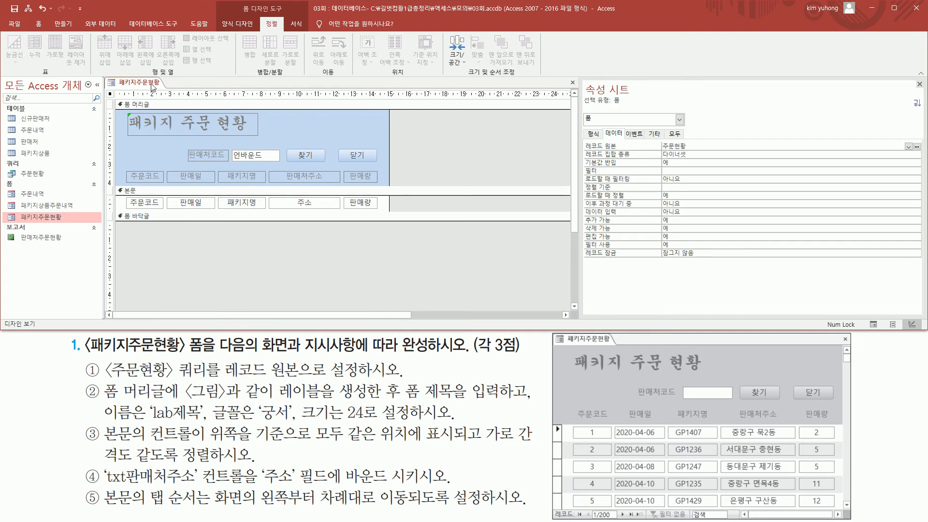
Step: Show the 패키지주문현황 form in form view and tab through the first record's fields to test their order
click(234, 27)
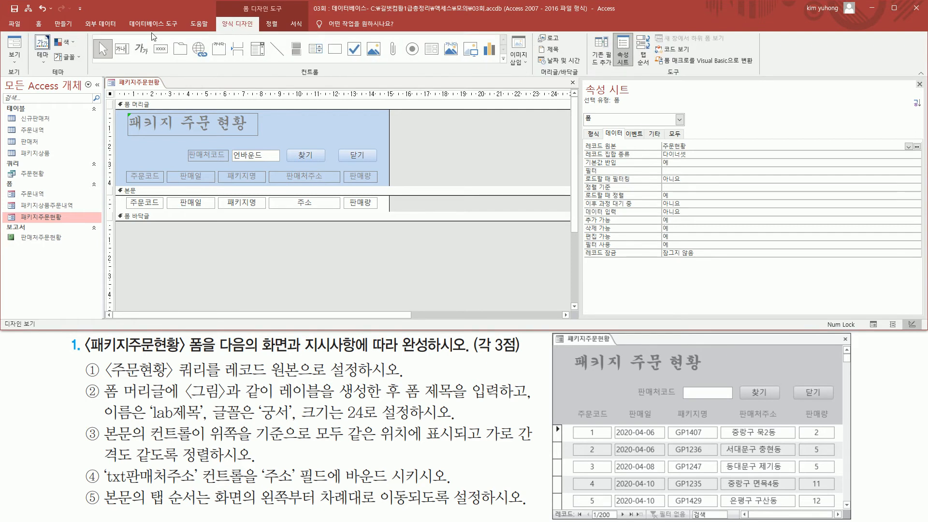
click(14, 49)
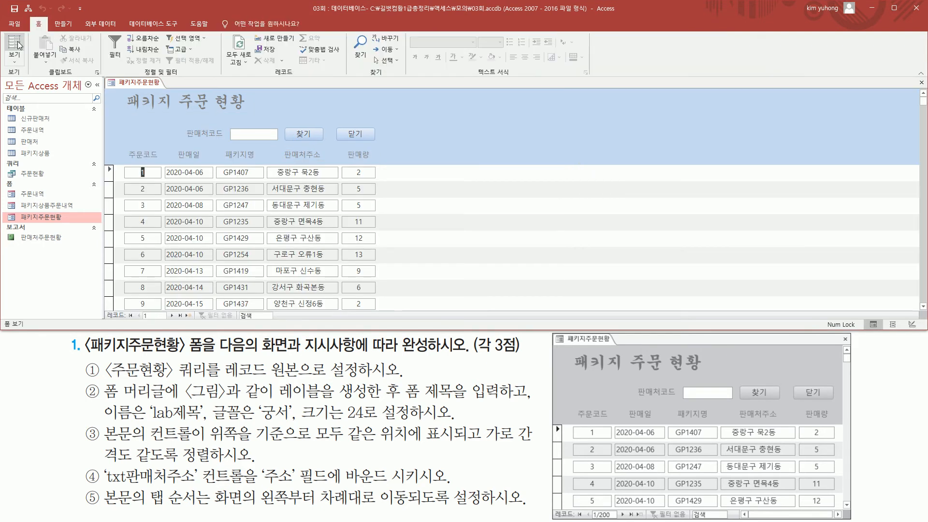
drag(130, 162, 155, 182)
key(Escape)
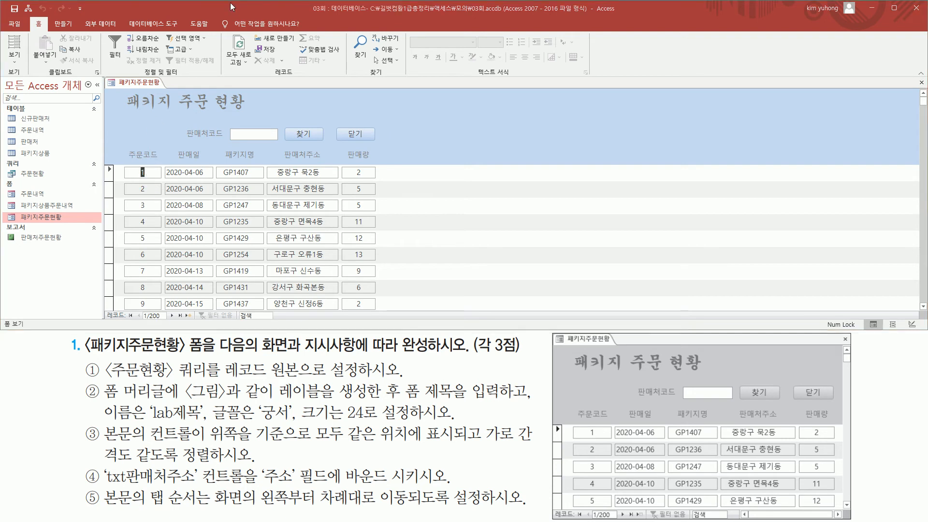
click(231, 3)
key(Tab)
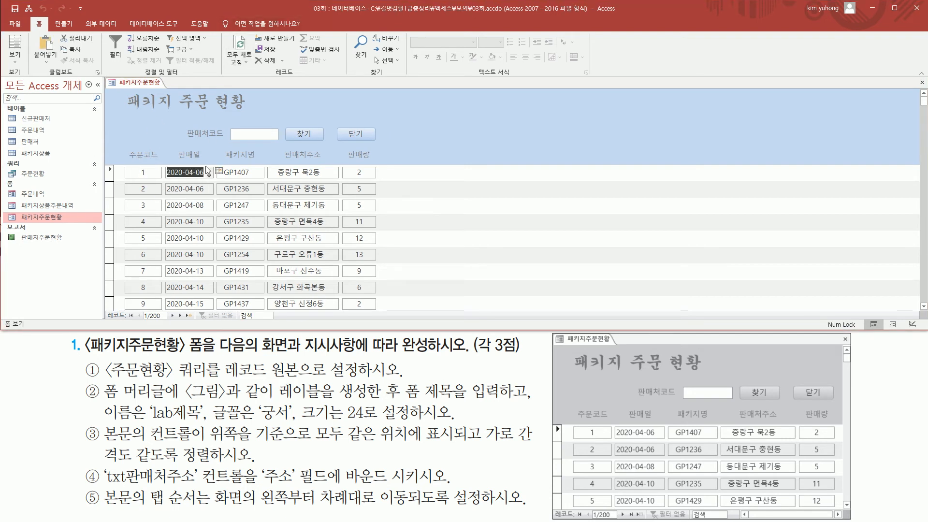
key(Tab)
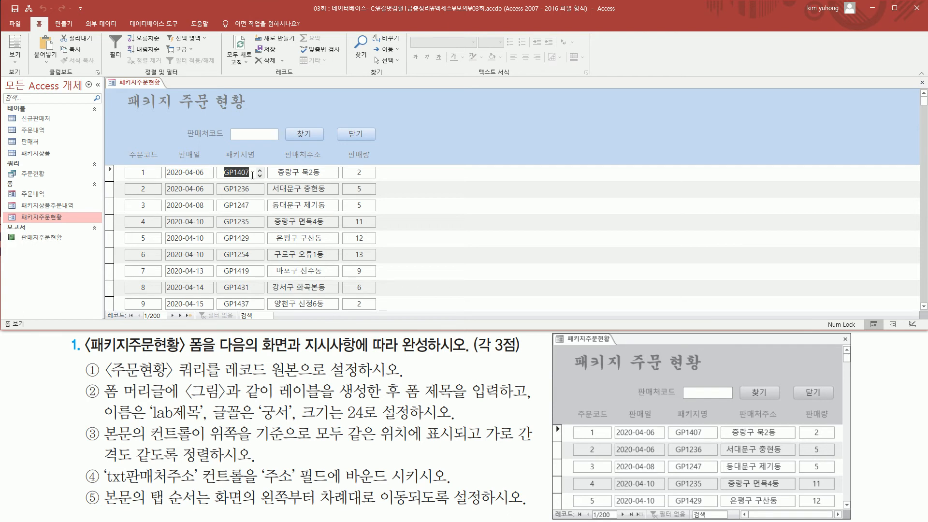
key(Tab)
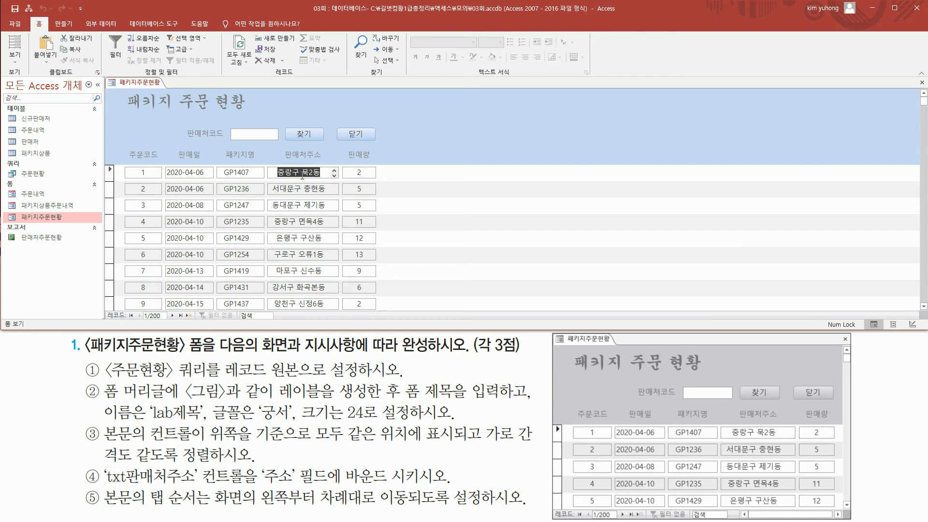
key(Tab)
Step: Close the 패키지주문현황 form and save its design changes
right_click(155, 85)
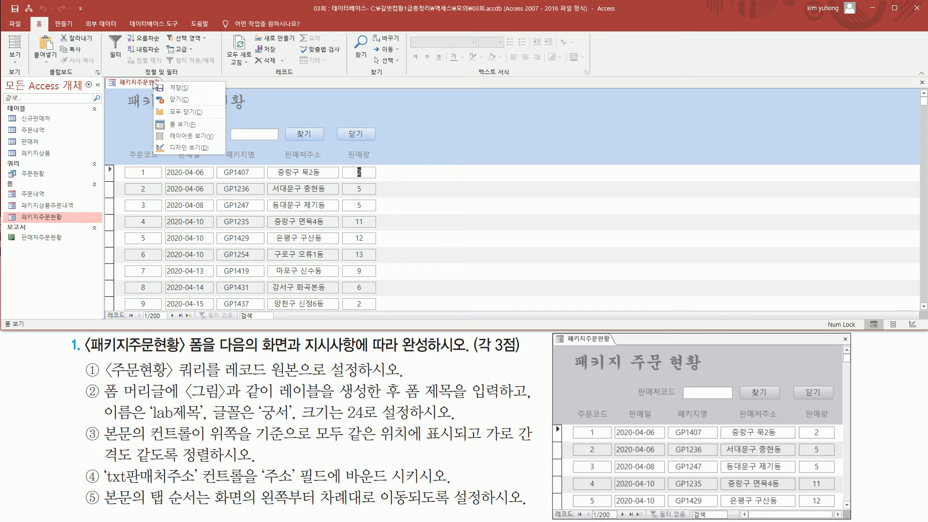
click(183, 100)
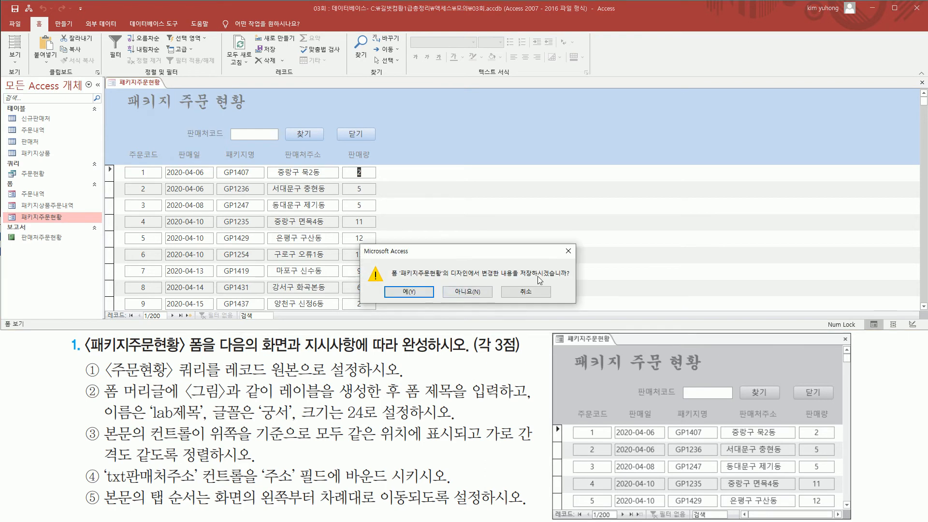
click(405, 293)
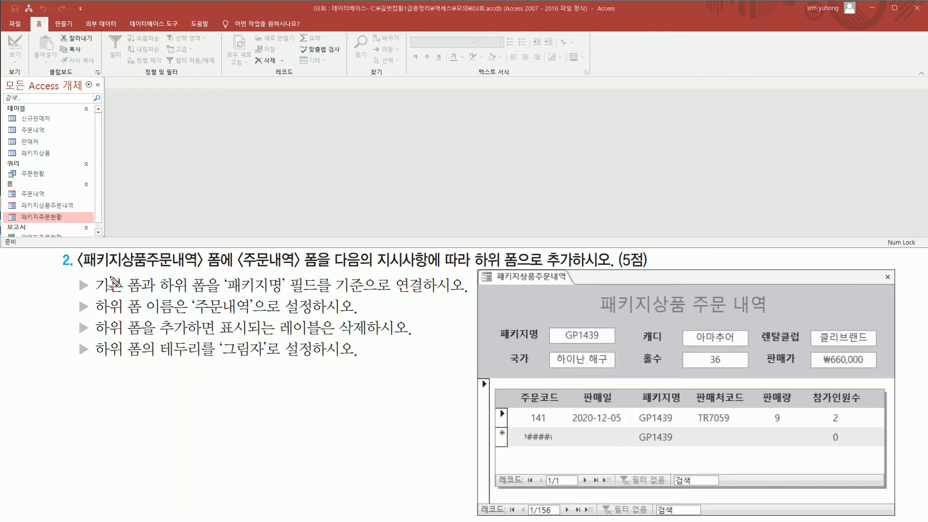
Step: Open the 패키지상품주문내역 form and compare its detail area with the sample layout in the second exercise
mouse_move(77, 264)
mouse_down()
mouse_move(222, 267)
mouse_move(225, 249)
mouse_move(322, 269)
mouse_up()
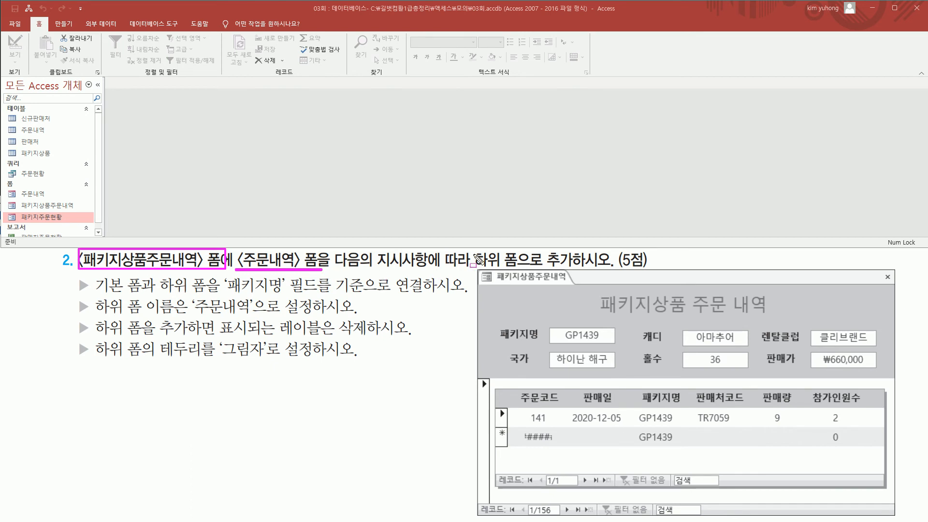
mouse_move(472, 250)
mouse_down()
mouse_move(481, 266)
mouse_move(585, 268)
mouse_up()
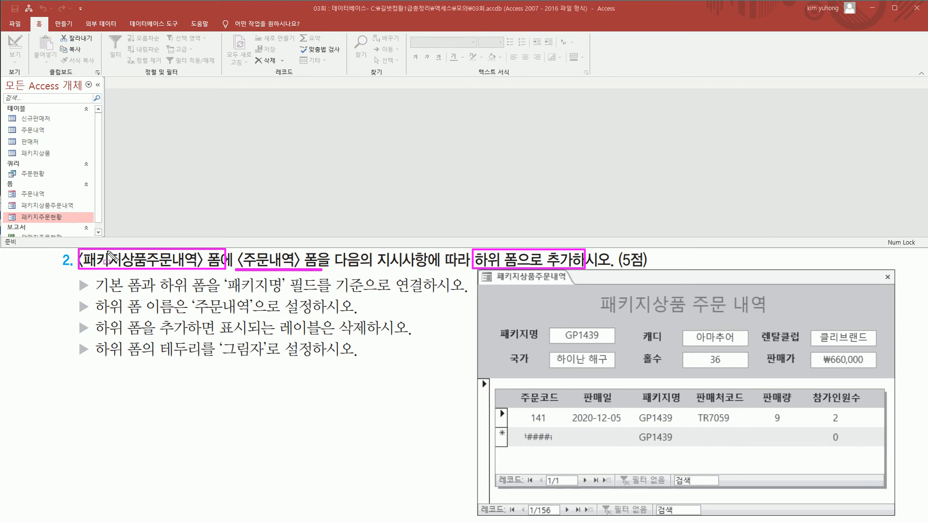
key(Escape)
click(69, 205)
double_click(66, 204)
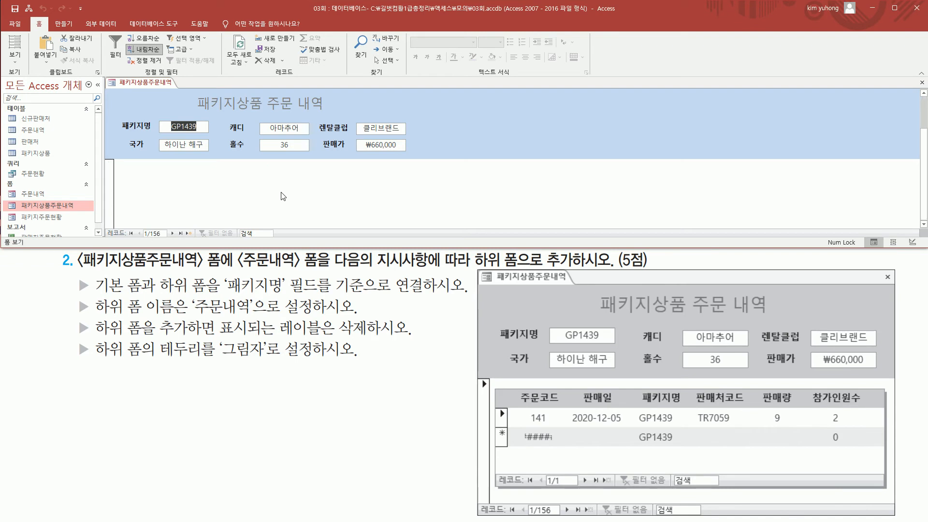
key(ctrl+2)
mouse_move(135, 165)
mouse_down()
mouse_move(278, 199)
mouse_move(419, 210)
mouse_up()
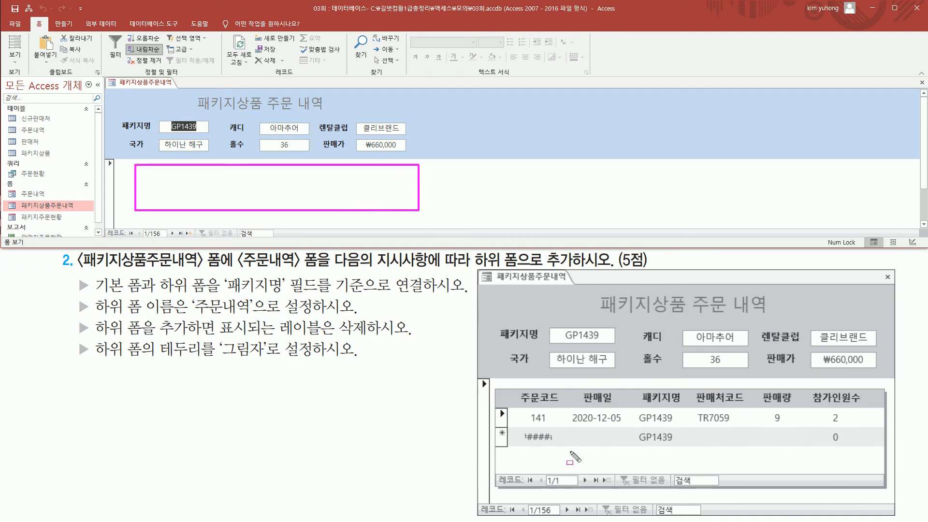
mouse_move(488, 315)
mouse_down()
mouse_move(546, 363)
mouse_move(885, 372)
mouse_up()
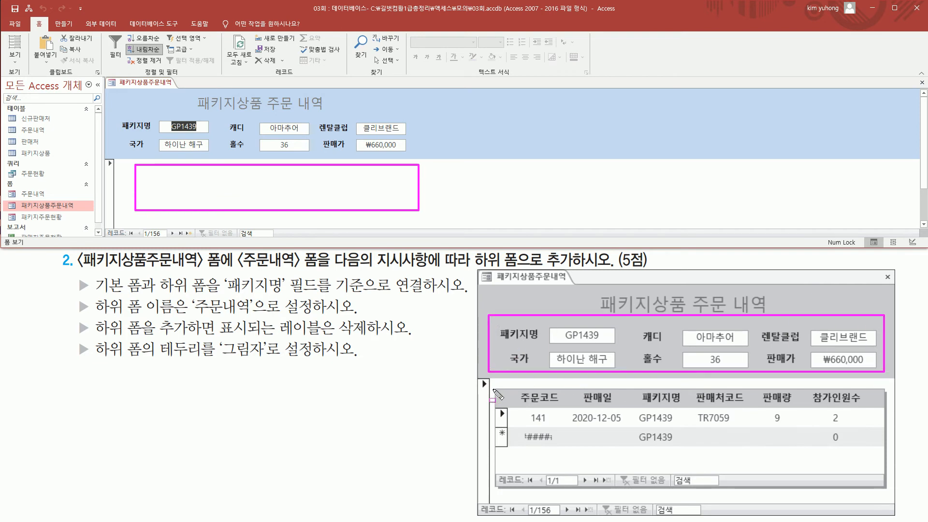
drag(493, 385, 756, 469)
drag(881, 489, 885, 488)
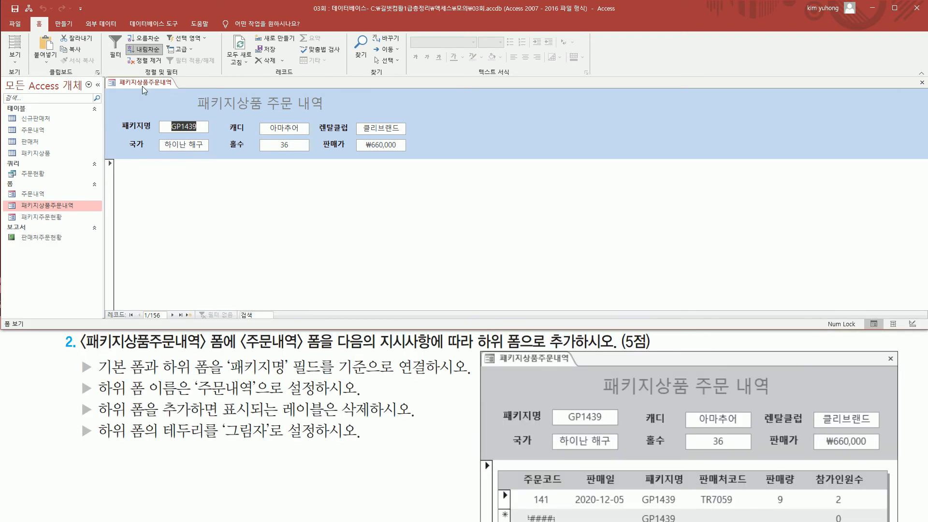
Step: Switch the 패키지상품주문내역 form to design view and locate the detail (본문) area for the 주문내역 subform
right_click(143, 90)
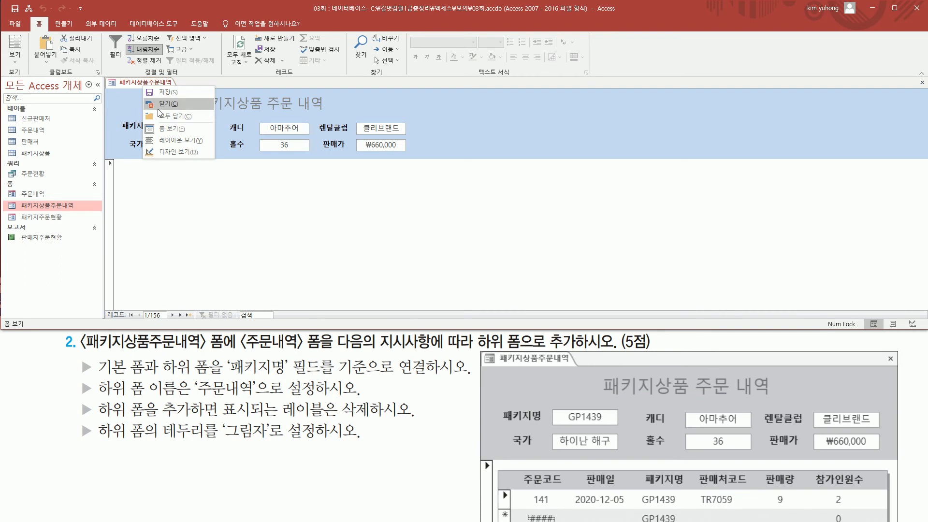
click(170, 158)
drag(124, 193, 406, 276)
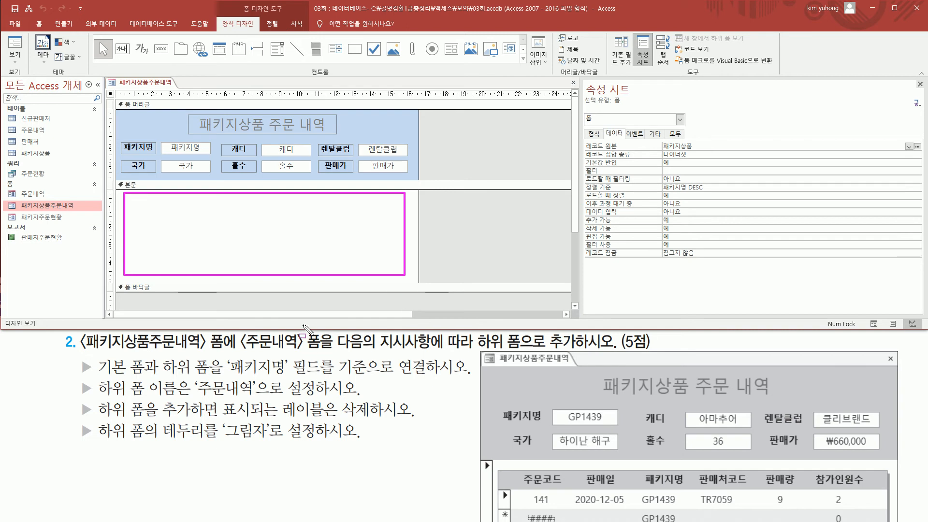
mouse_move(235, 326)
mouse_down()
mouse_move(278, 358)
mouse_move(329, 353)
mouse_up()
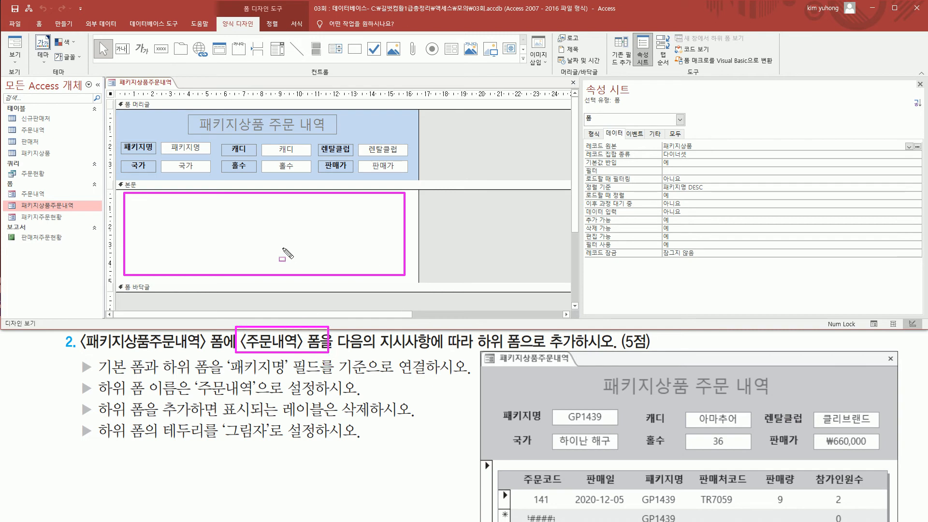
key(Escape)
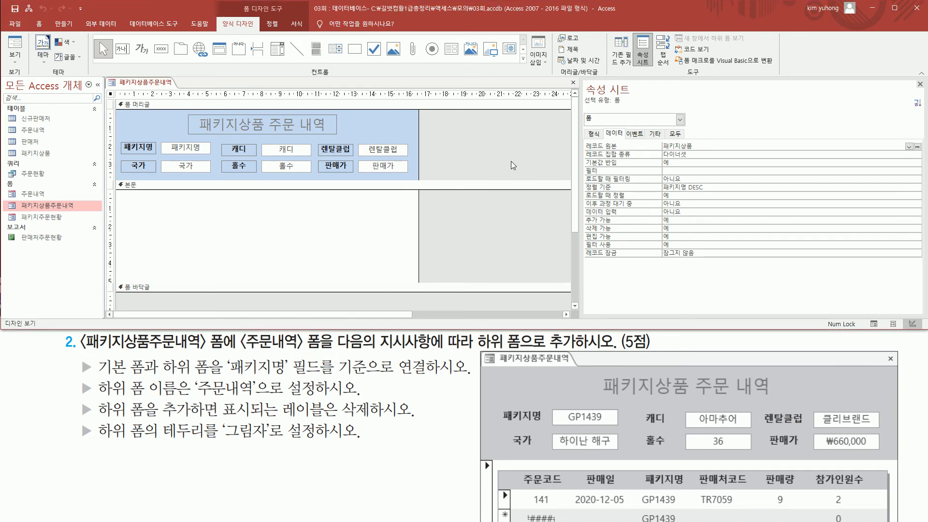
drag(219, 20, 261, 30)
drag(308, 70, 346, 81)
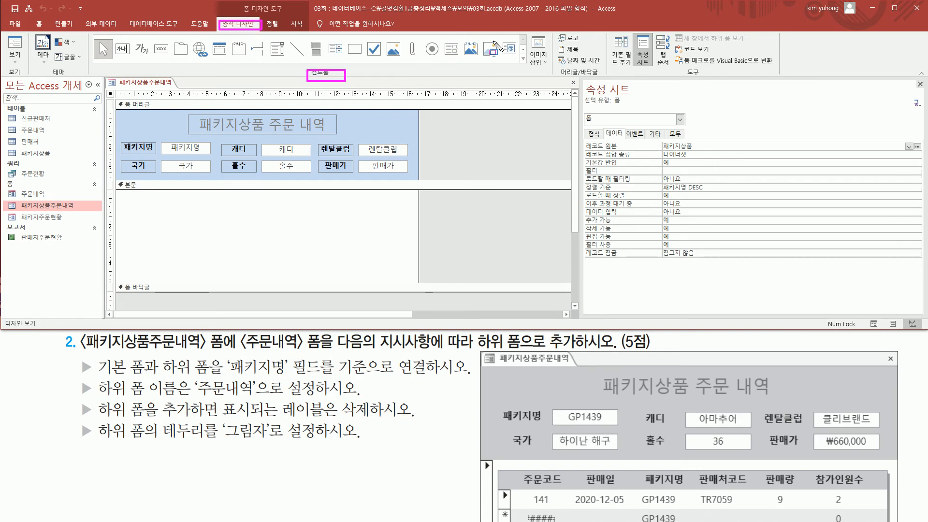
key(Escape)
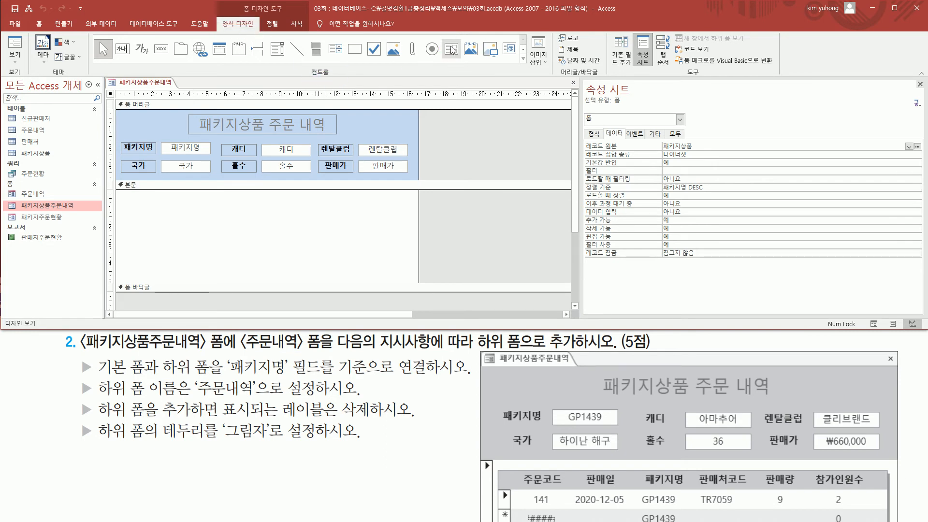
Step: Draw a subform control across the detail (본문) area and choose the existing 주문내역 form as its source
click(452, 49)
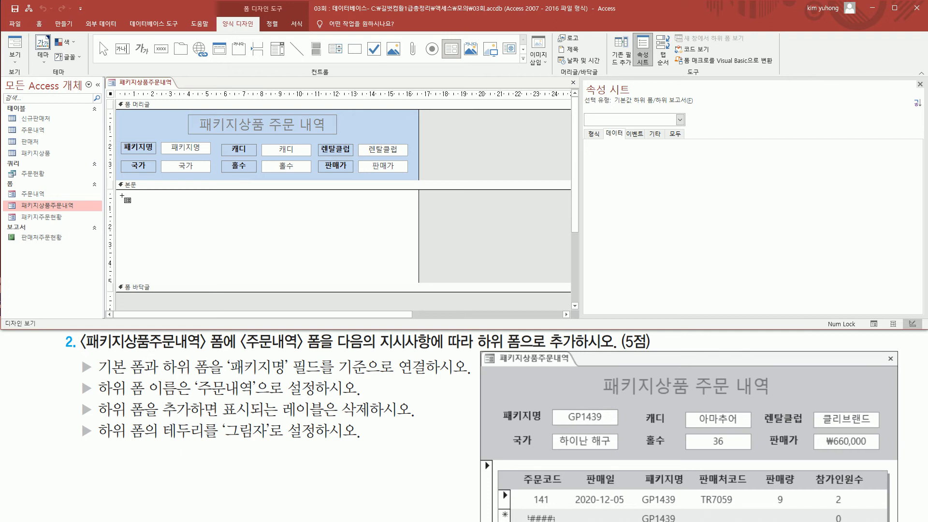
drag(121, 196, 406, 277)
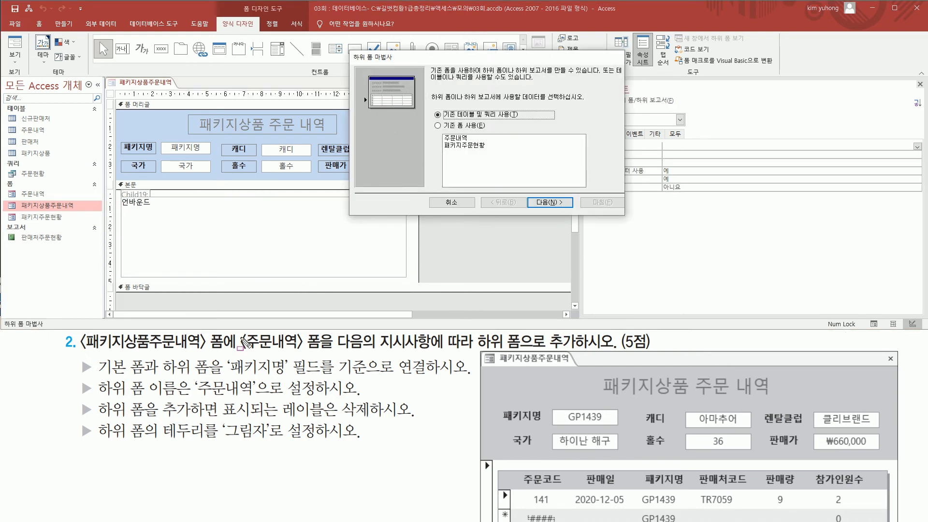
drag(237, 331, 324, 353)
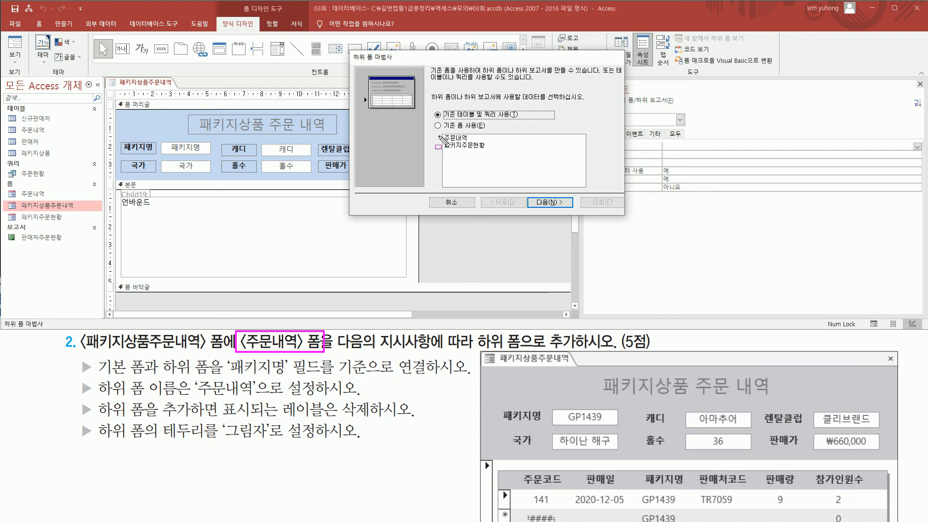
click(452, 126)
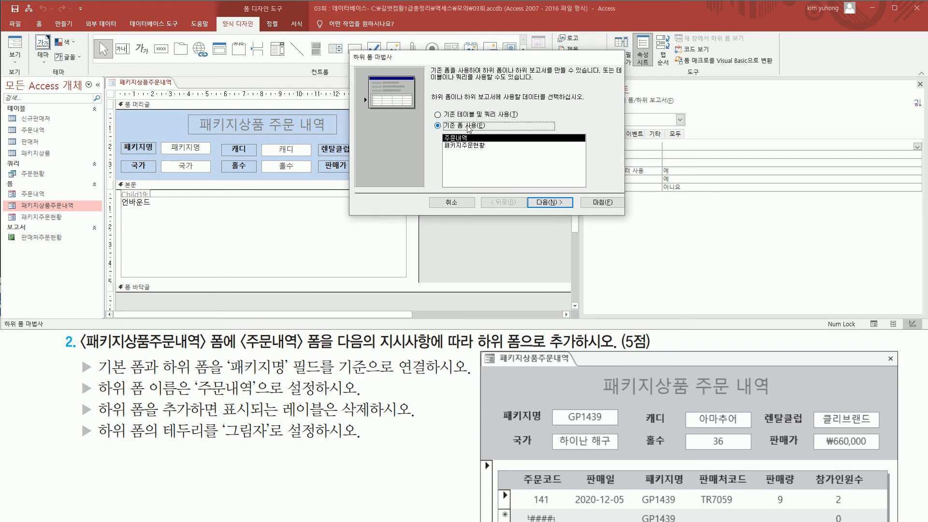
click(465, 138)
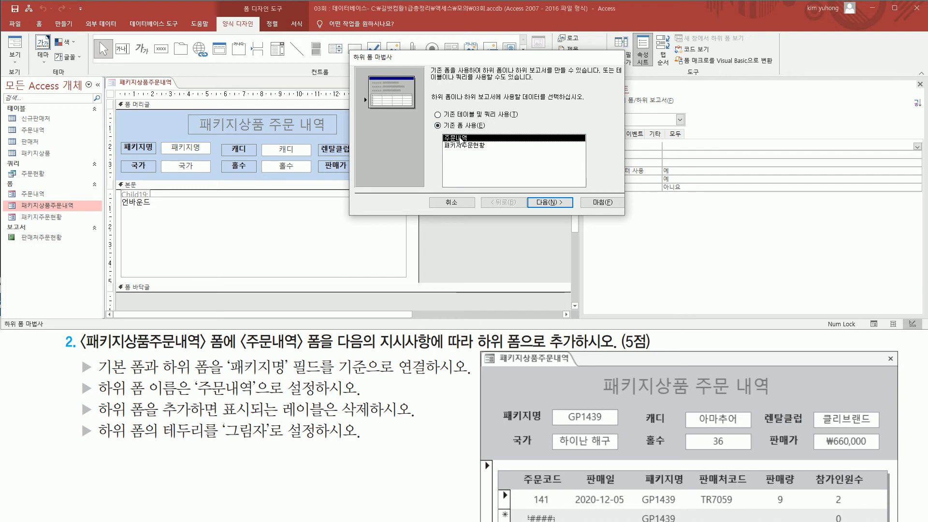
click(532, 201)
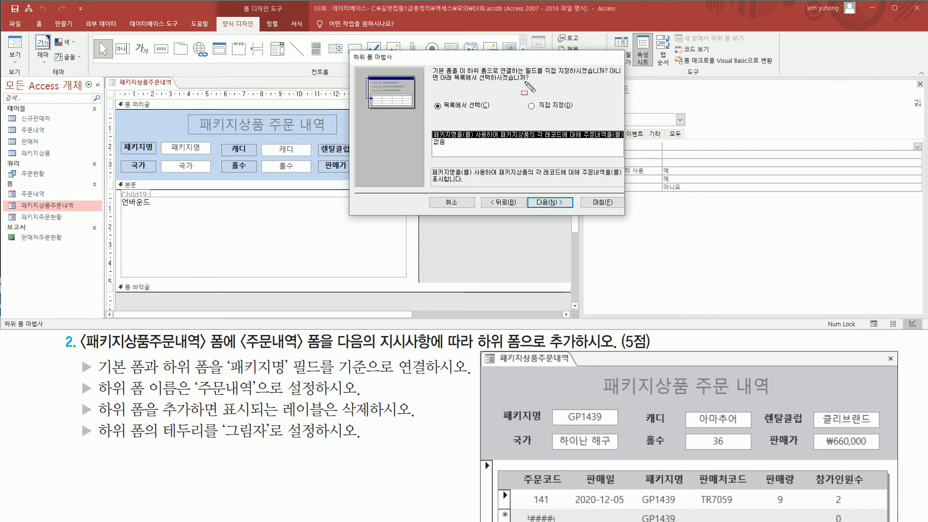
Step: Link the main form and the subform on the 패키지명 field, using the link offered in the list
mouse_move(428, 61)
mouse_down()
mouse_move(427, 76)
mouse_move(608, 75)
mouse_up()
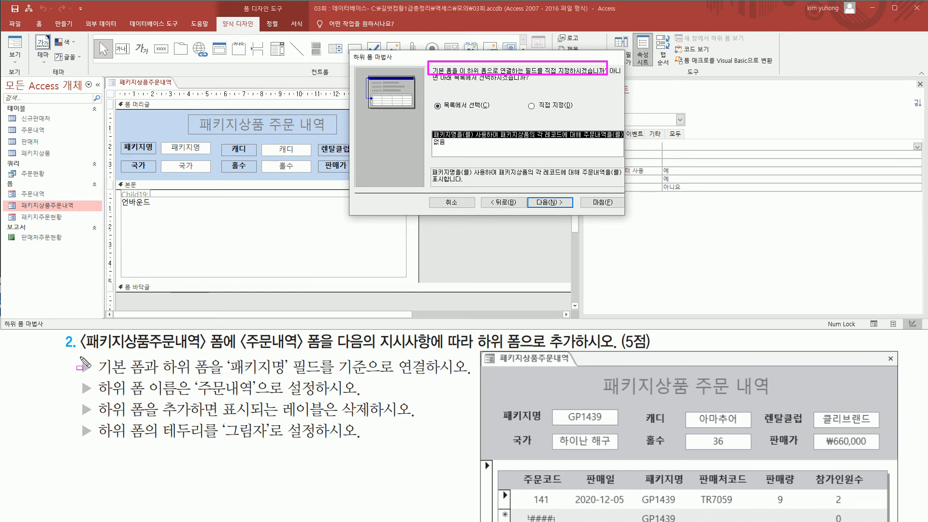
drag(97, 374, 426, 377)
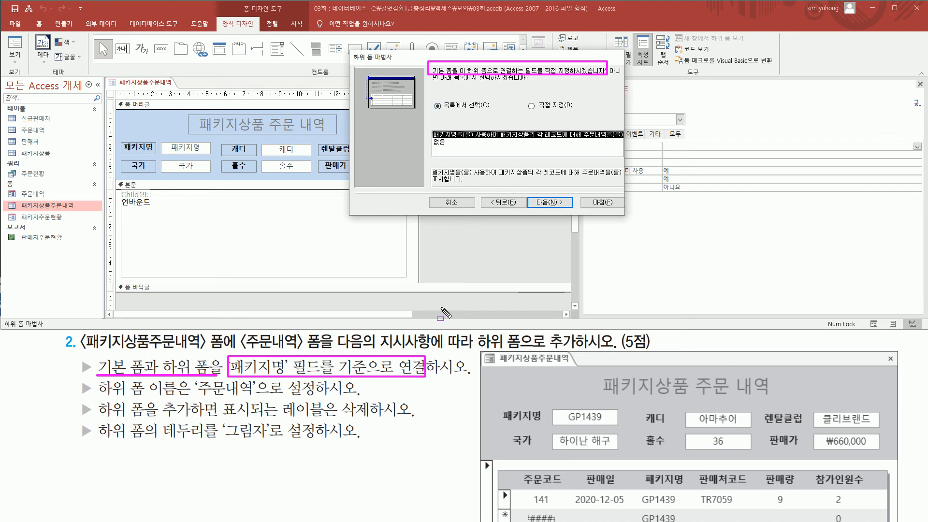
mouse_move(425, 124)
mouse_down()
mouse_move(470, 142)
mouse_move(618, 140)
mouse_up()
key(Escape)
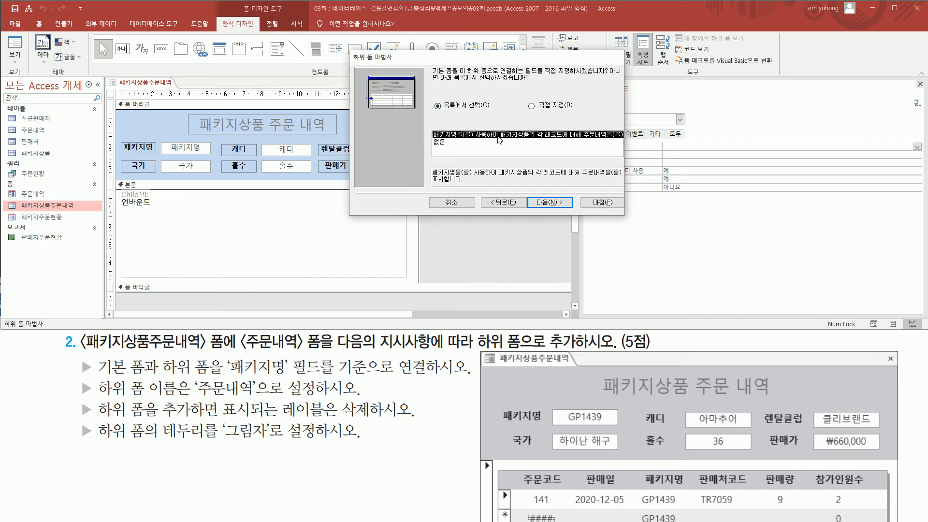
click(548, 202)
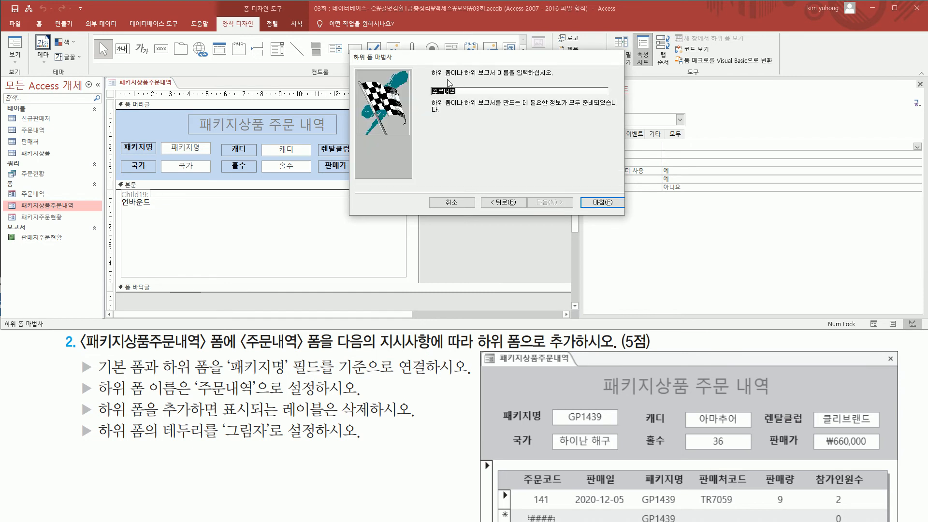
Step: Keep 주문내역 as the subform name and finish the subform wizard
mouse_move(428, 65)
mouse_down()
mouse_move(452, 78)
mouse_move(554, 78)
mouse_up()
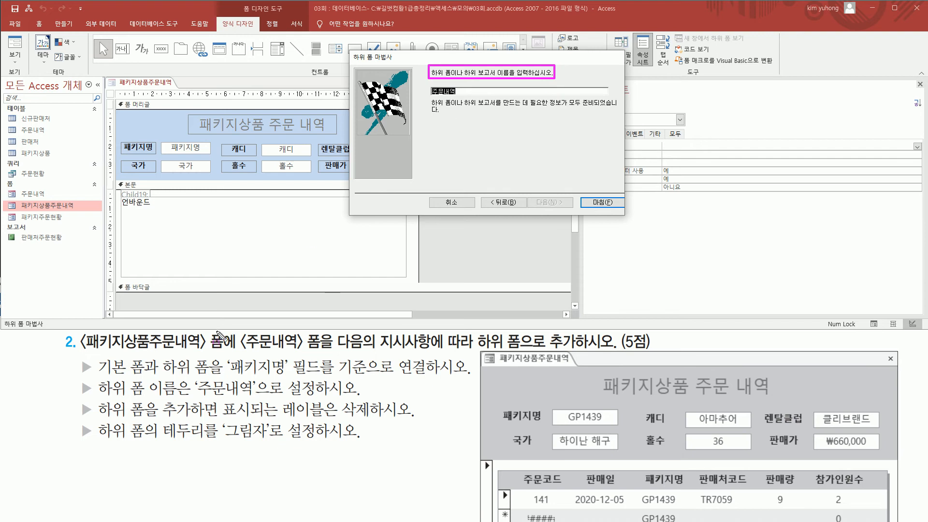
mouse_move(91, 376)
mouse_down()
mouse_move(173, 401)
mouse_move(270, 399)
mouse_up()
key(Escape)
click(473, 92)
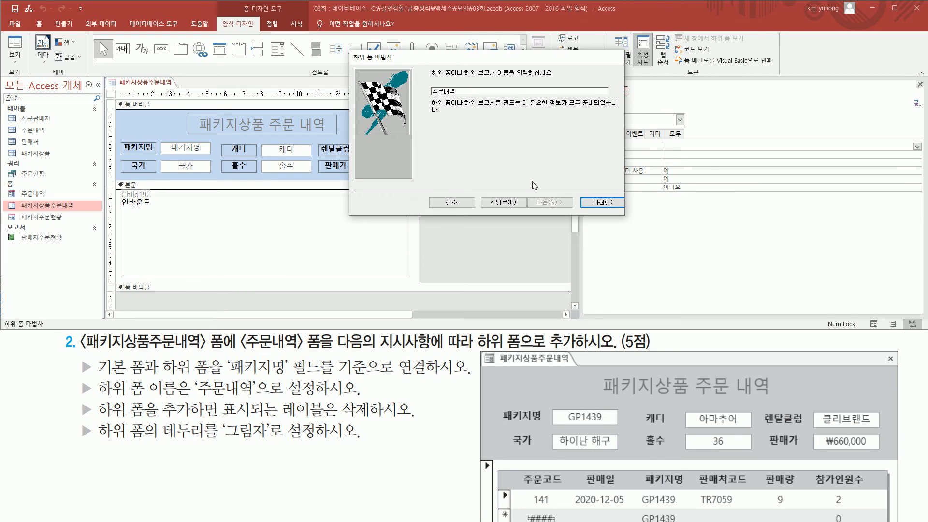
click(596, 204)
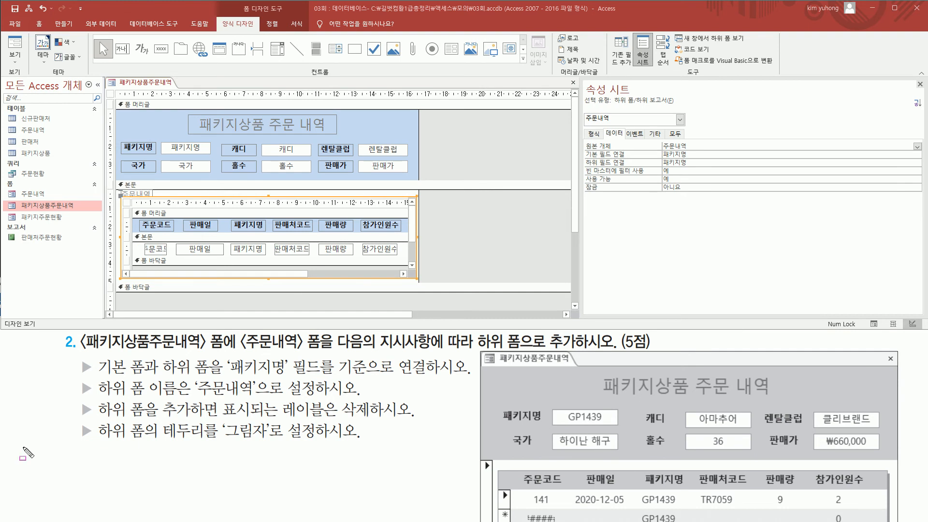
Step: Delete the 주문내역 label attached above the subform
drag(65, 402, 423, 402)
key(Escape)
key(ctrl+2)
drag(99, 419, 382, 420)
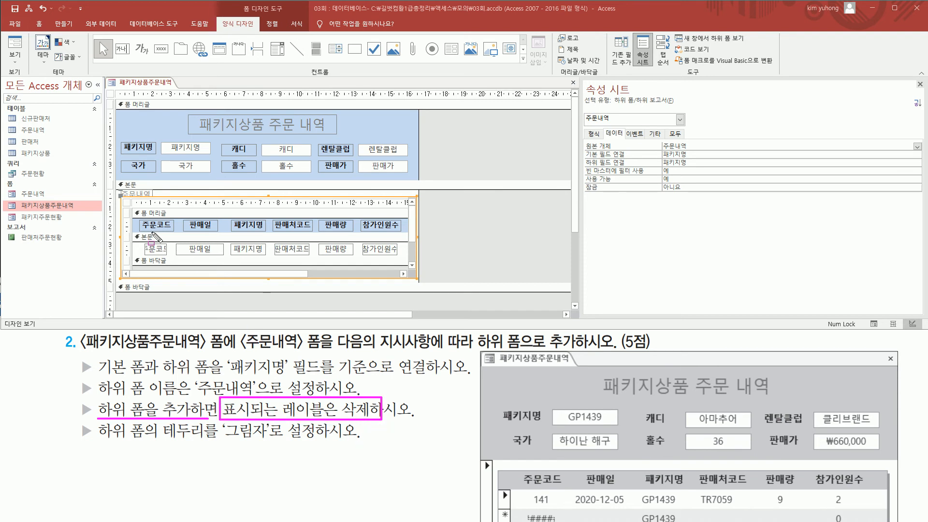
drag(122, 197, 417, 277)
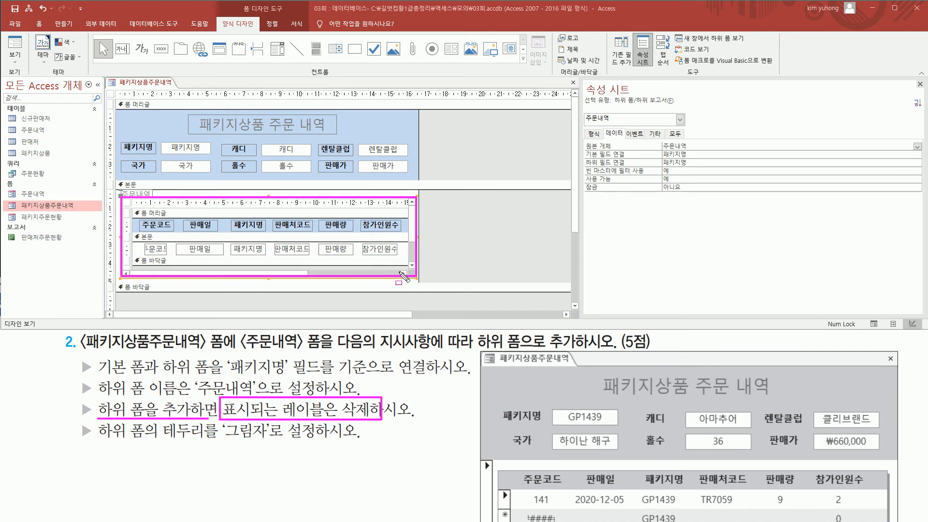
drag(121, 183, 141, 198)
click(144, 193)
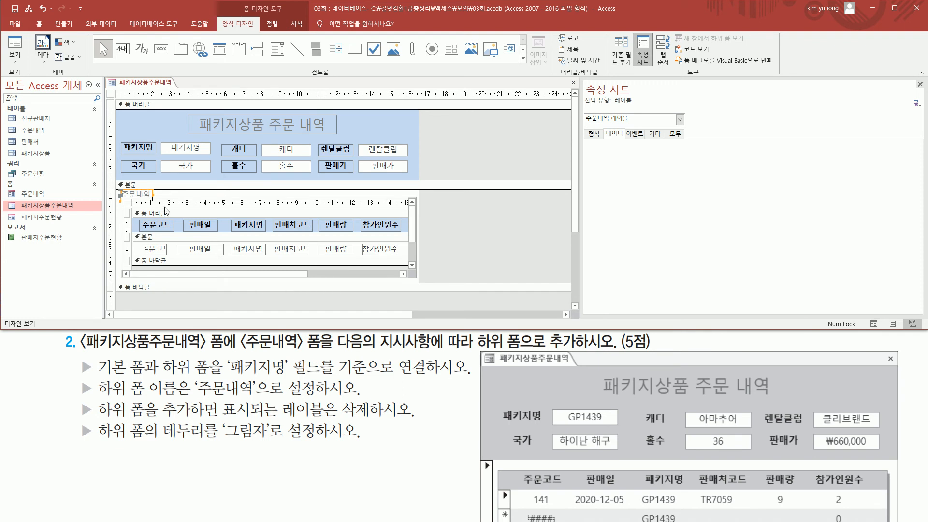
key(Delete)
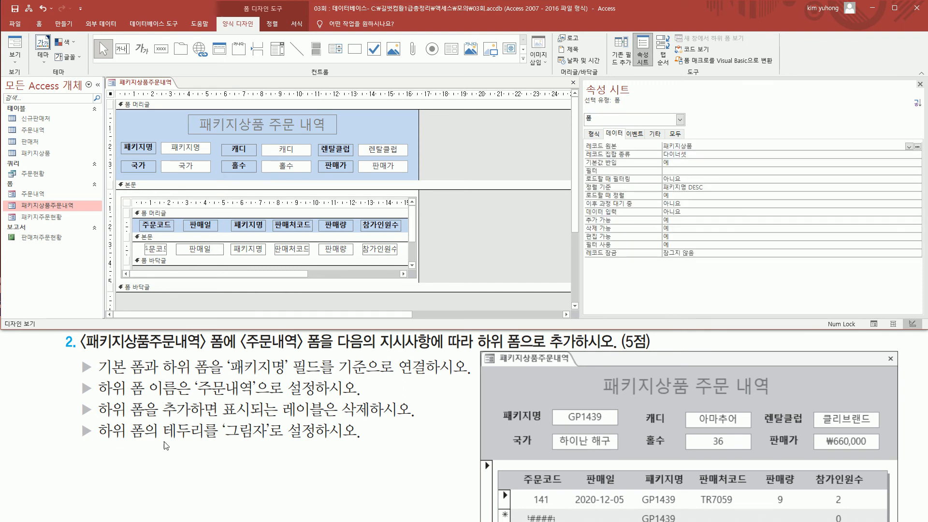
Step: Set the special effect (특수 효과) of the 주문내역 subform to 그림자
mouse_move(76, 419)
mouse_down()
mouse_move(201, 444)
mouse_move(375, 444)
mouse_up()
key(Escape)
click(222, 197)
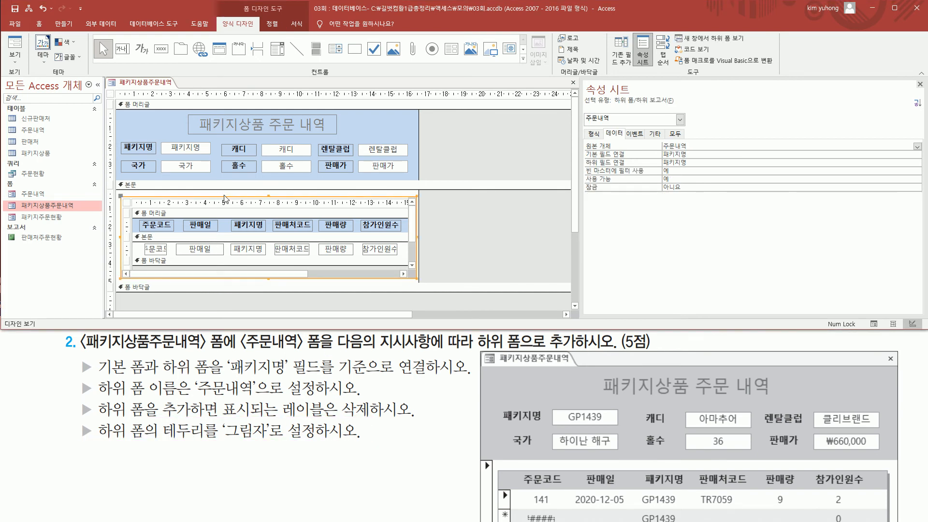
drag(584, 81, 696, 109)
drag(615, 103, 672, 103)
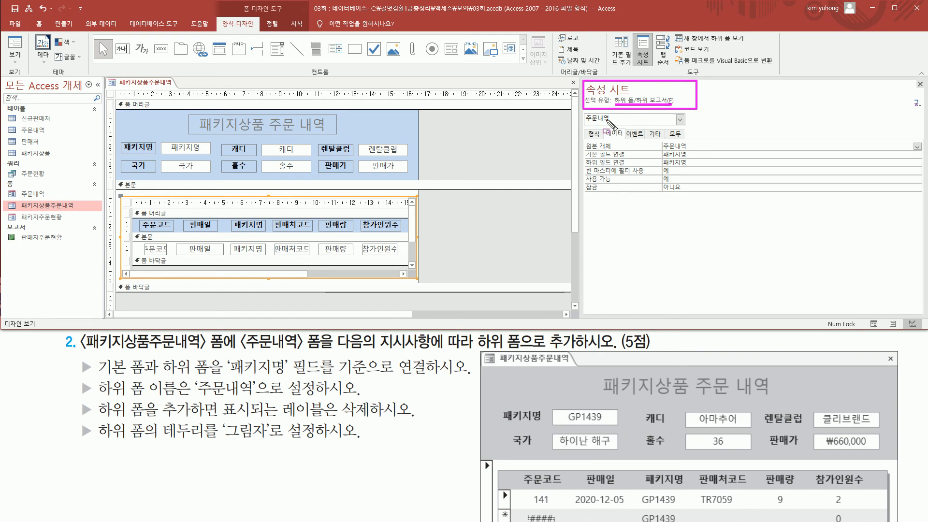
key(Escape)
click(594, 135)
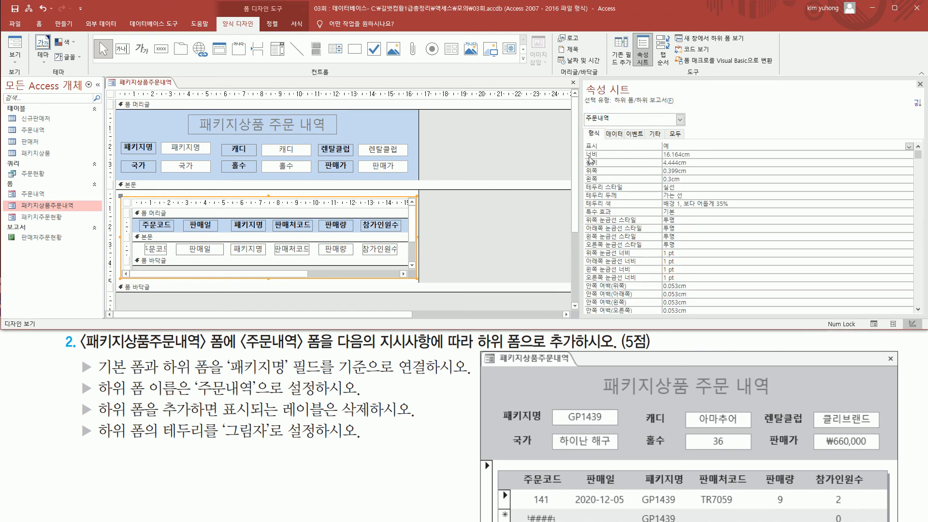
drag(582, 207, 661, 219)
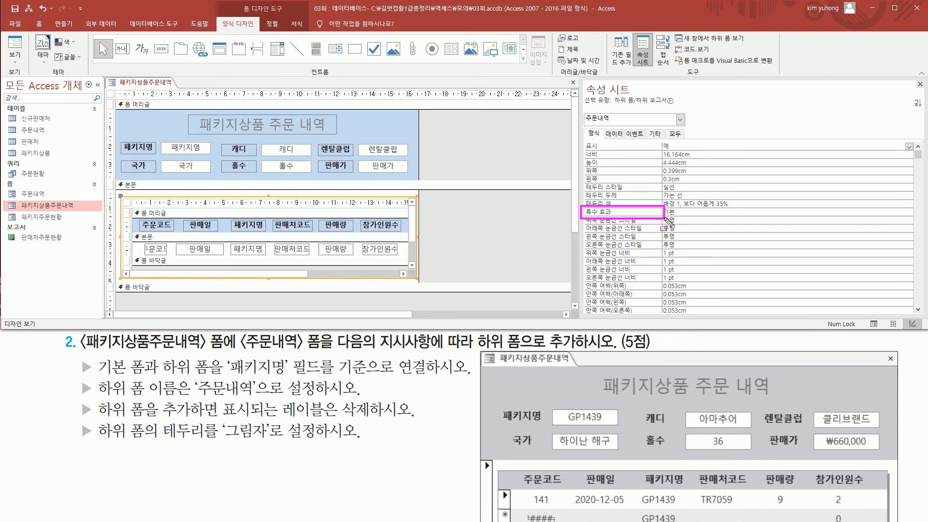
key(Escape)
click(896, 211)
click(909, 212)
click(723, 251)
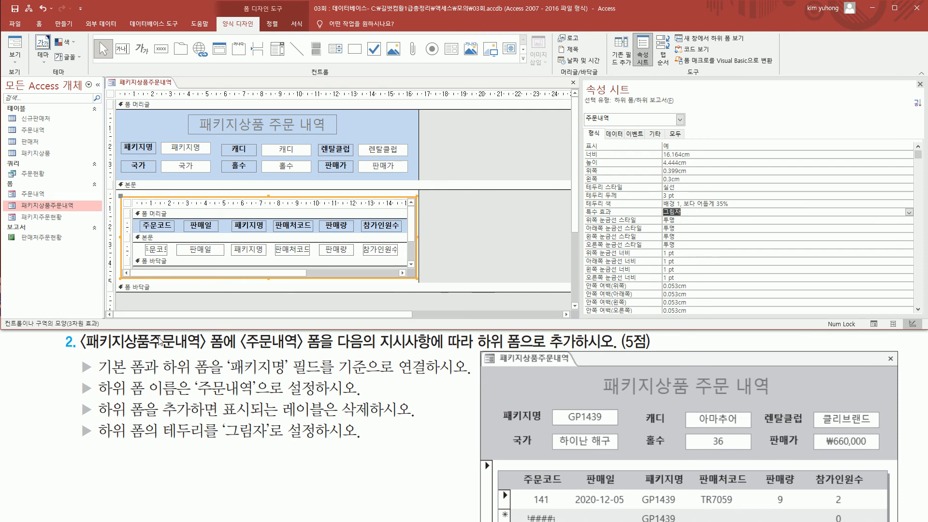
Step: Check the 패키지상품주문내역 form in form view, then close it and save its design changes
click(15, 47)
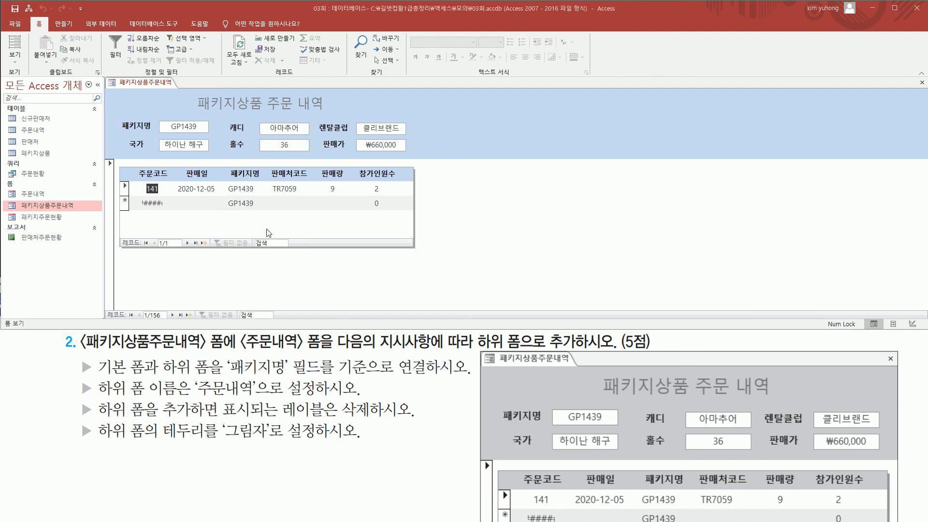
click(922, 82)
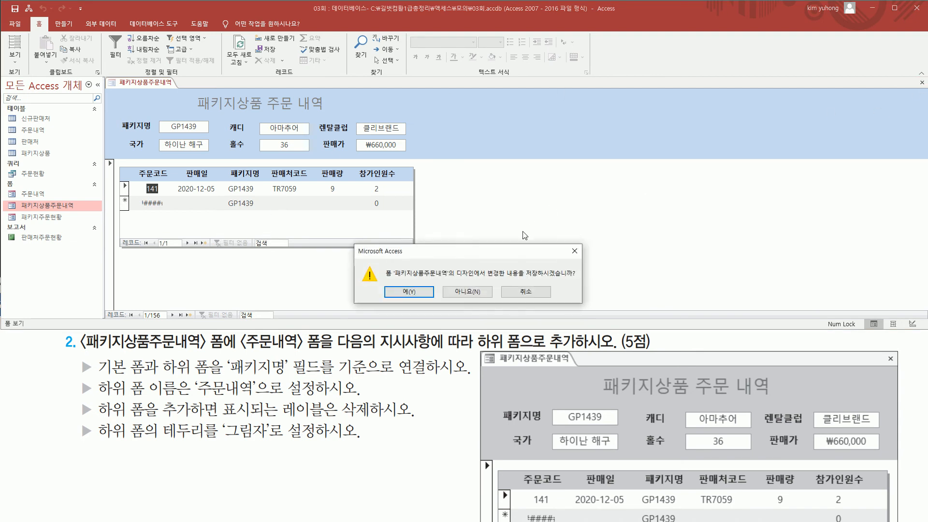
click(424, 292)
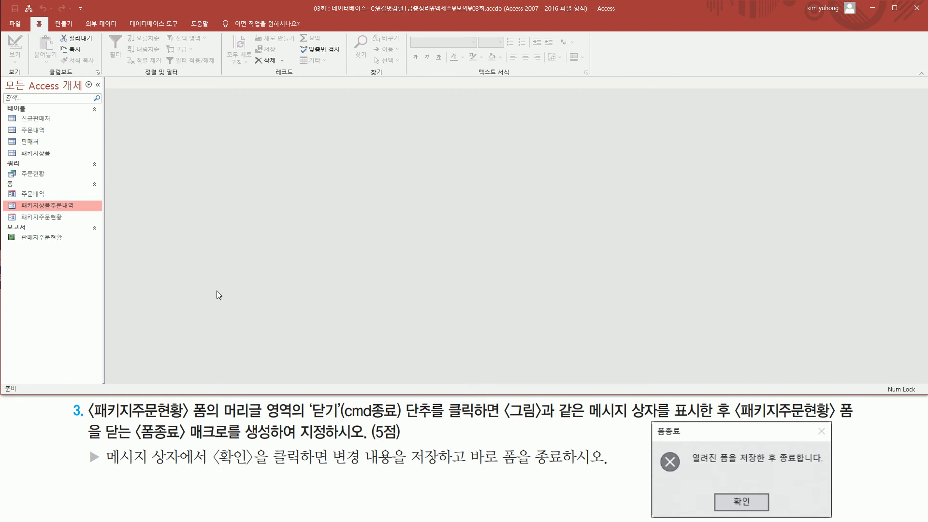
Step: Open the 패키지주문현황 form named in the third exercise
mouse_move(87, 400)
mouse_down()
mouse_move(110, 423)
mouse_move(212, 423)
mouse_up()
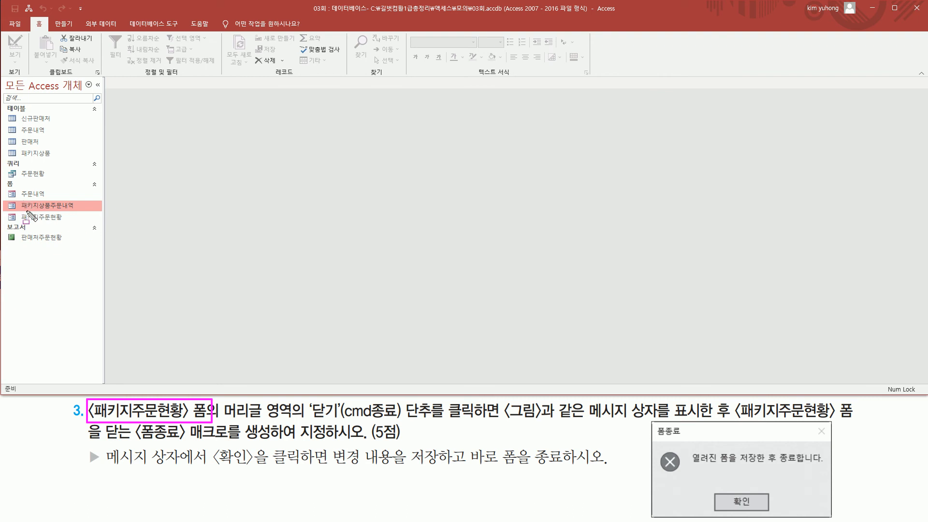
drag(8, 211, 68, 223)
key(Escape)
click(51, 218)
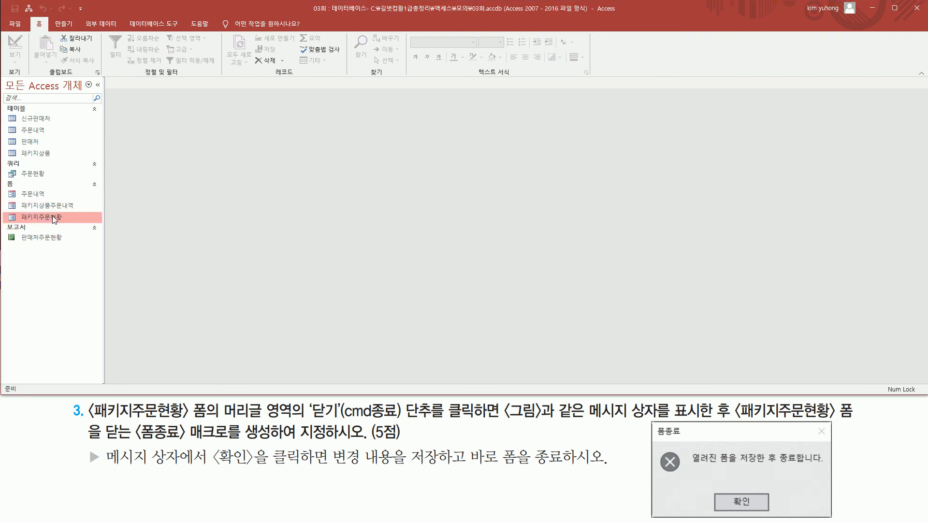
double_click(56, 218)
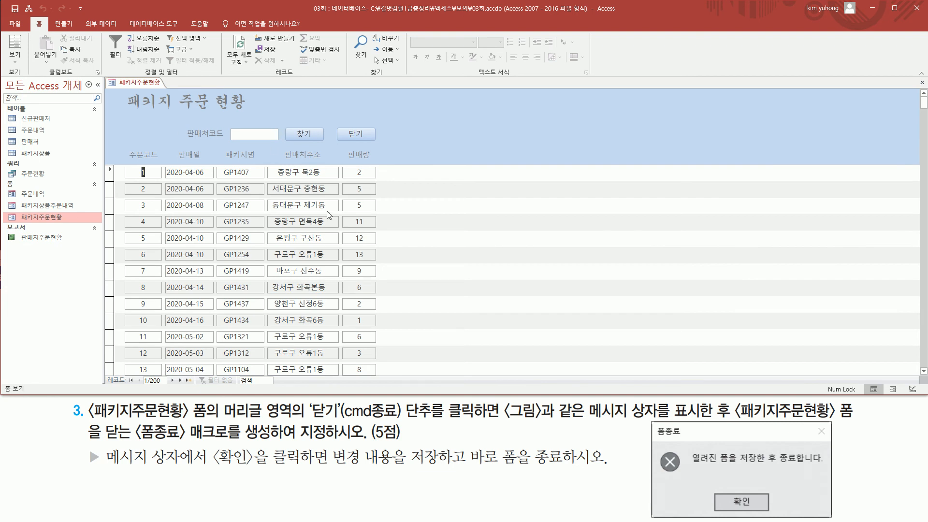
Step: Examine the third exercise's requirements for the 폼종료 macro, its message box, and the 닫기 button in the form header
drag(192, 399, 295, 421)
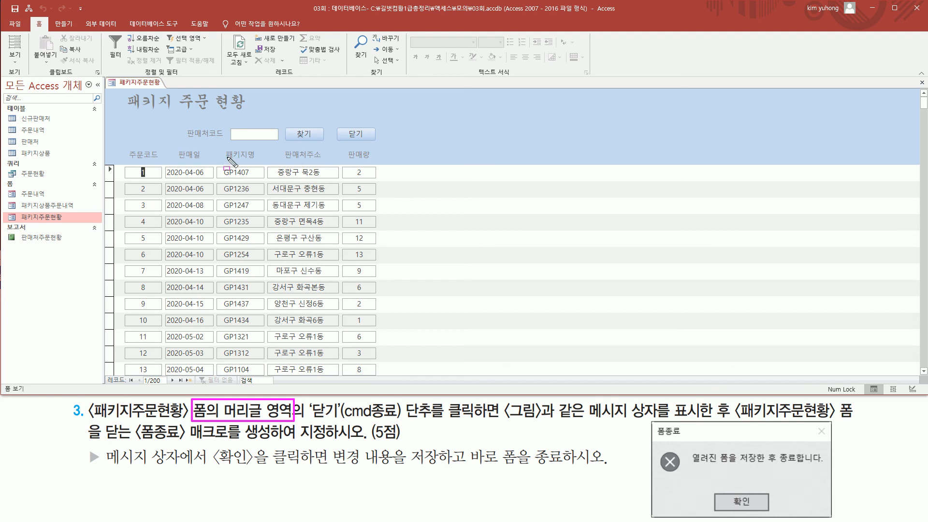
mouse_move(105, 89)
mouse_down()
mouse_move(258, 141)
mouse_move(375, 165)
mouse_up()
drag(313, 420, 430, 420)
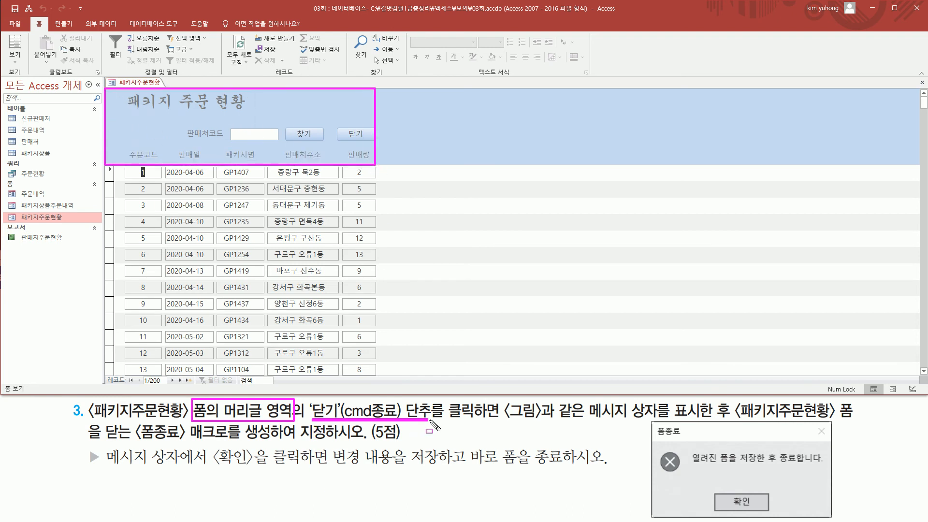
mouse_move(346, 123)
mouse_down()
mouse_move(352, 139)
mouse_move(371, 143)
mouse_up()
drag(446, 395, 504, 426)
mouse_move(439, 432)
mouse_down()
mouse_move(653, 424)
mouse_move(678, 504)
mouse_move(832, 517)
mouse_up()
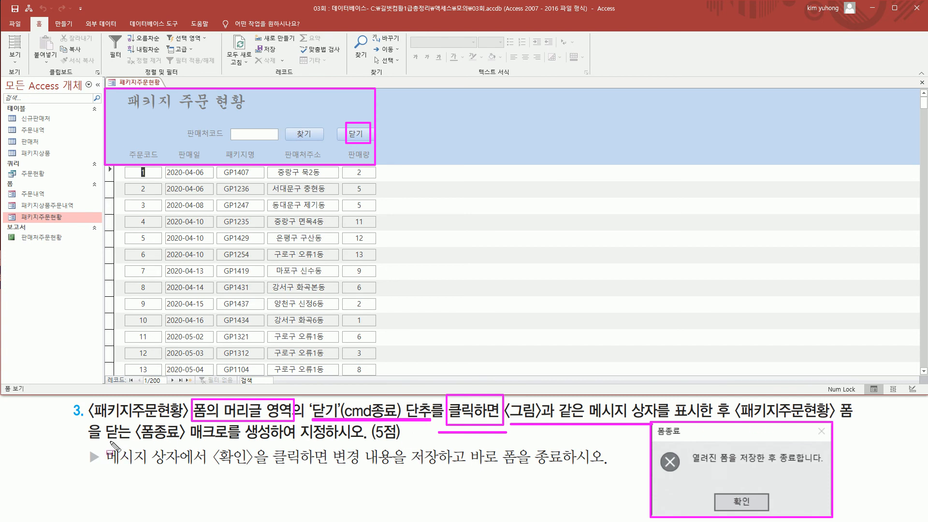
mouse_move(133, 420)
mouse_down()
mouse_move(186, 448)
mouse_move(376, 442)
mouse_up()
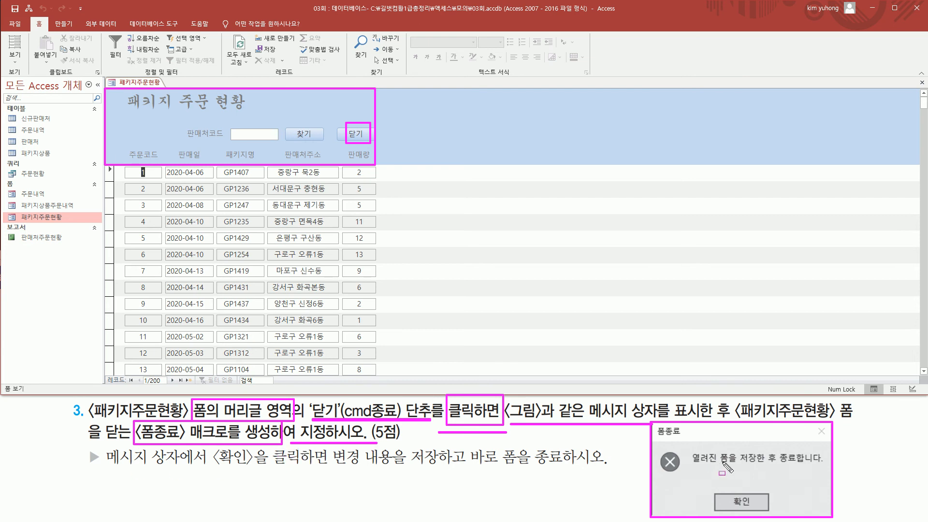
drag(111, 467, 266, 467)
mouse_move(209, 446)
mouse_down()
mouse_move(267, 467)
mouse_move(625, 468)
mouse_up()
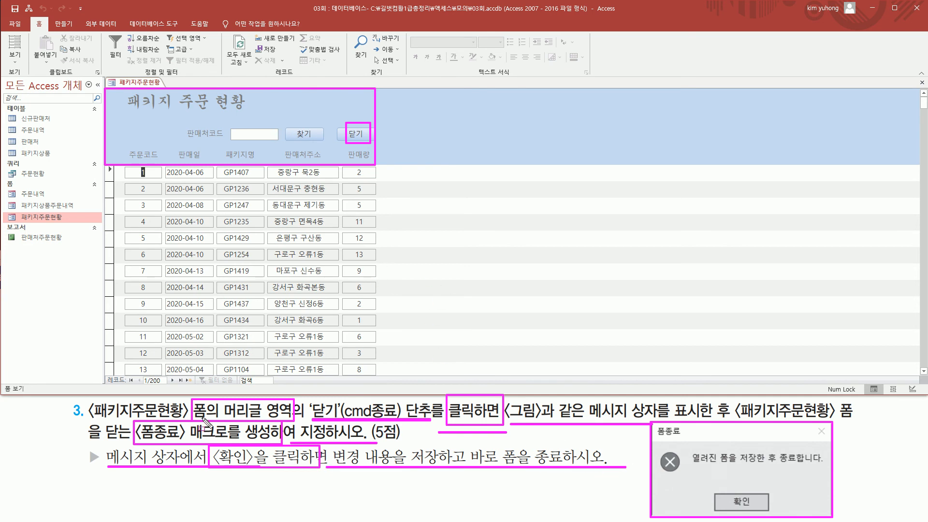
key(Escape)
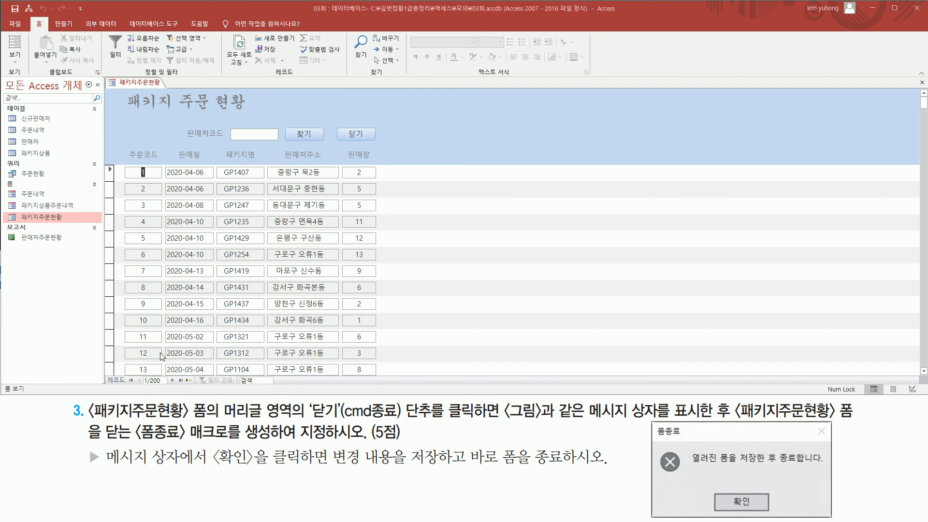
Step: Create a new macro and add a MessageBox action to it
click(64, 23)
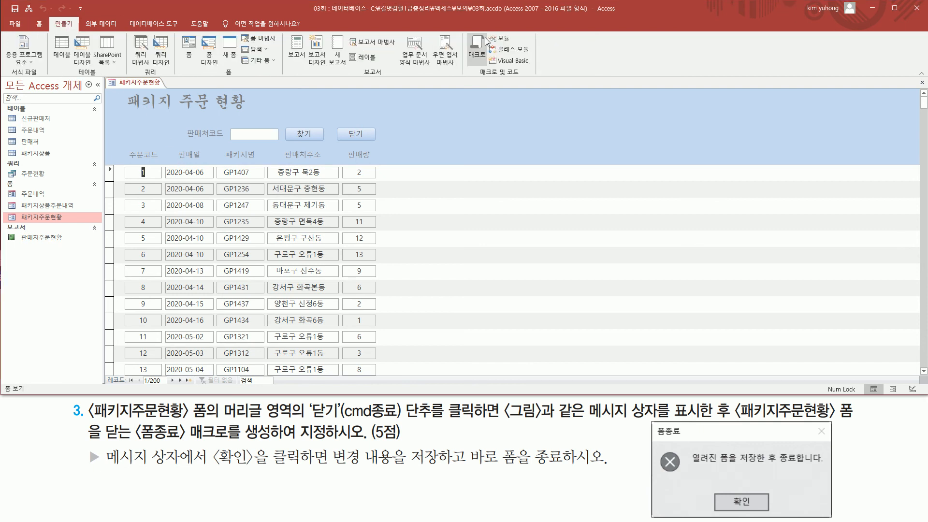
click(477, 48)
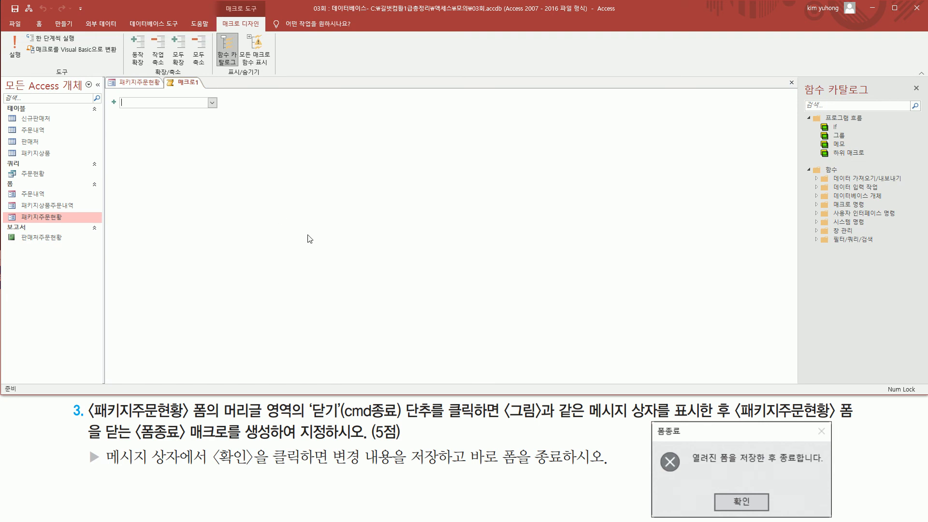
drag(300, 399, 459, 423)
drag(584, 419, 712, 419)
key(Escape)
click(215, 102)
click(212, 102)
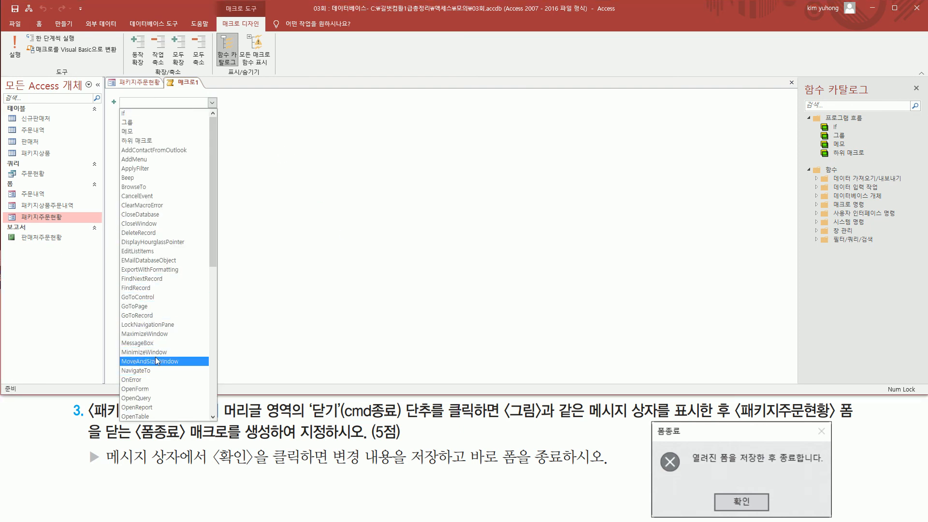
key(Escape)
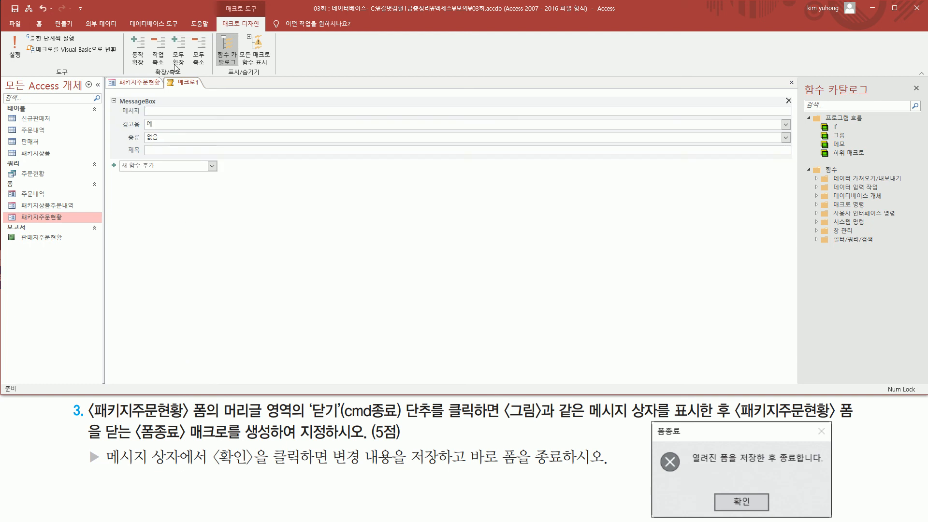
Step: Set the MessageBox action's message (메시지) to "열려진 폼을 저장한 후 종료합니다."
click(162, 111)
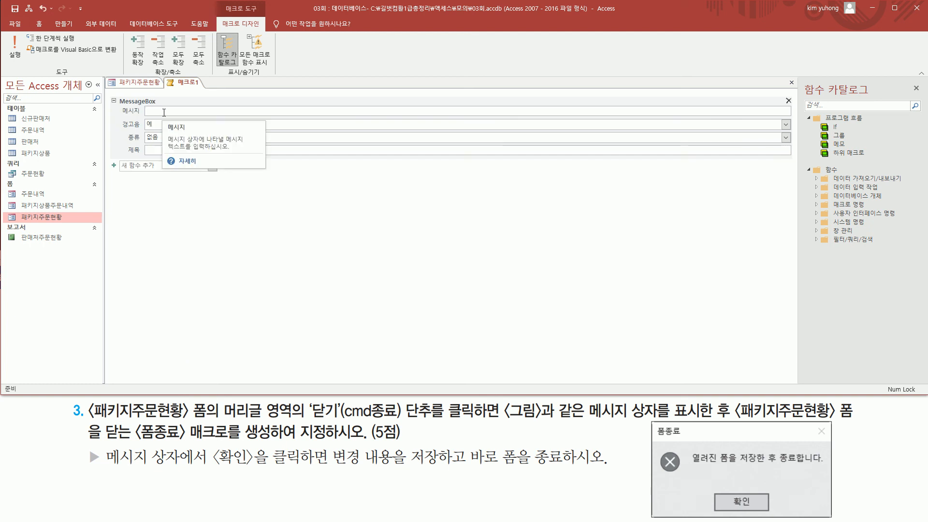
mouse_move(688, 447)
mouse_down()
mouse_move(696, 465)
mouse_move(829, 466)
mouse_up()
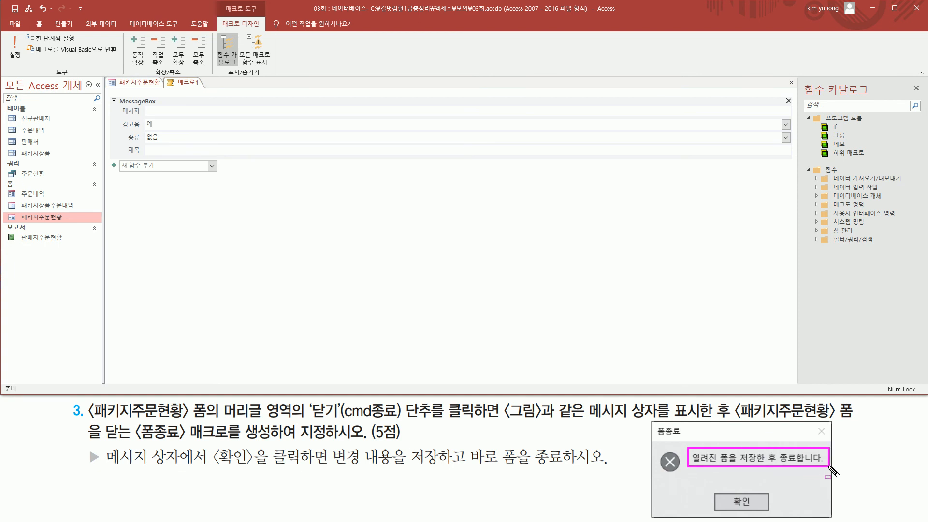
key(Escape)
click(172, 109)
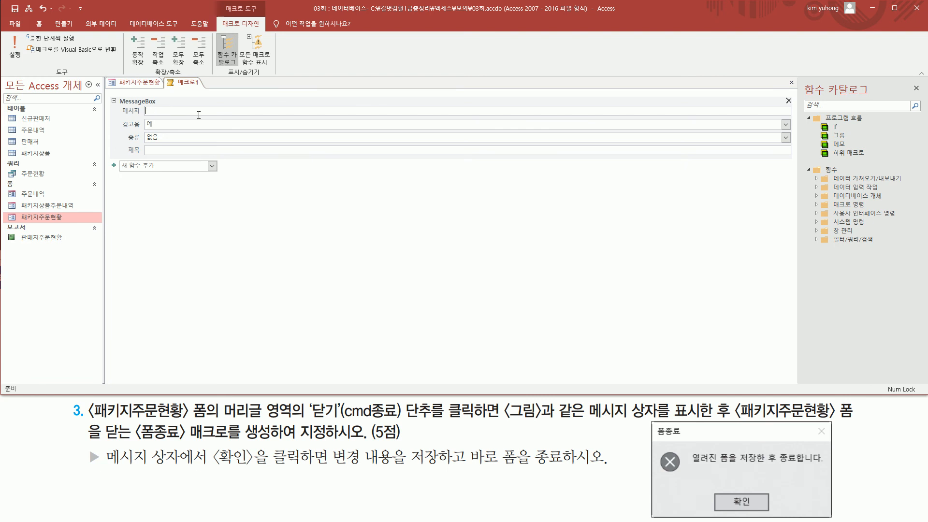
text(열ㄹ)
text(진 폼)
text(을 )
text(저장한 후 종료합니다.)
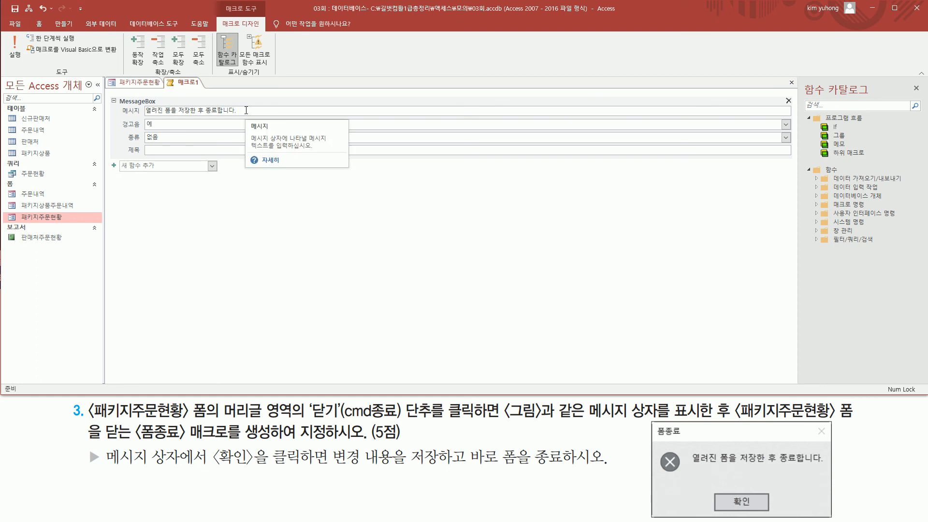
Step: Set the message box type (종류) to 위험 to match the icon in the exercise picture
drag(653, 448, 690, 478)
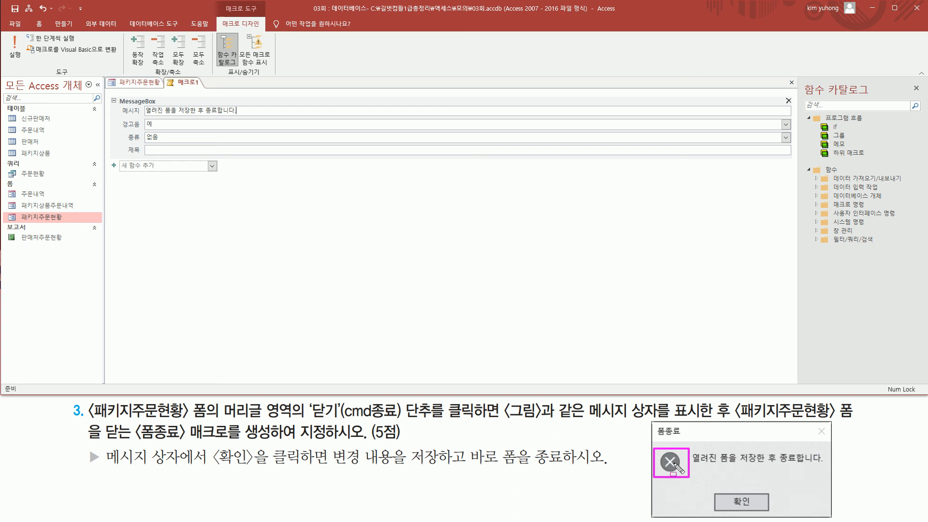
key(Escape)
click(214, 137)
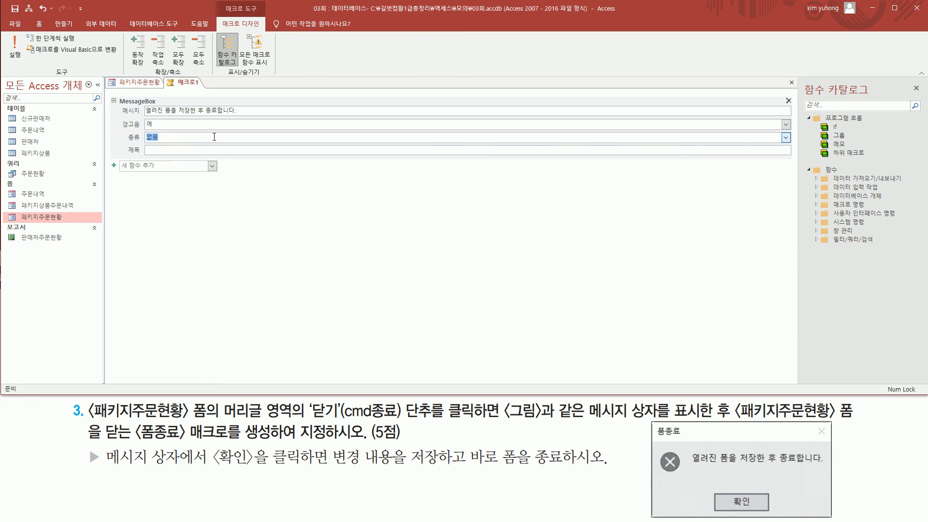
click(785, 138)
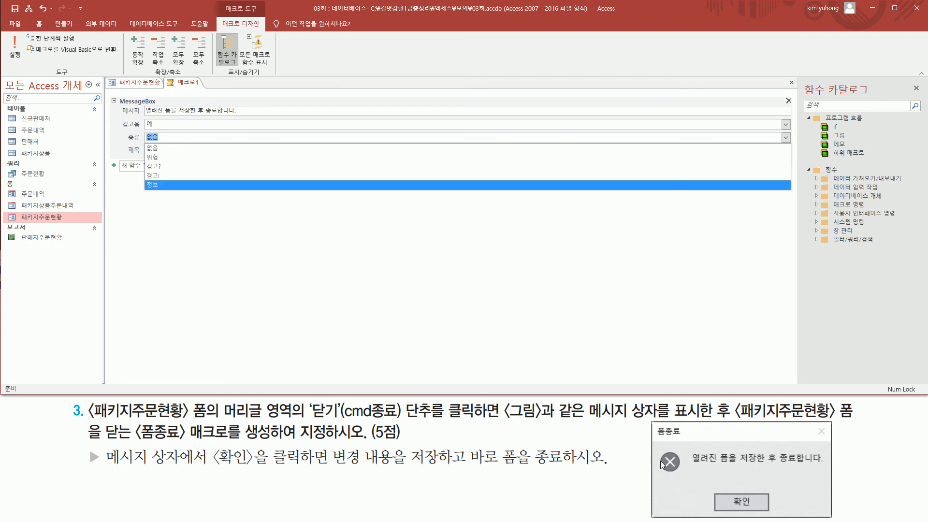
click(230, 158)
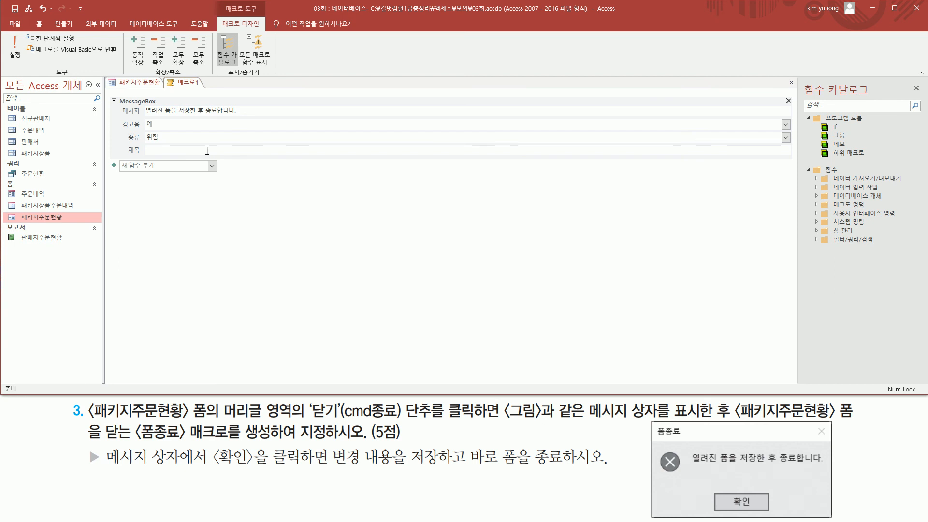
Step: Set the message box title (제목) to 폼종료
mouse_move(124, 141)
mouse_down()
mouse_move(191, 159)
mouse_move(230, 158)
mouse_up()
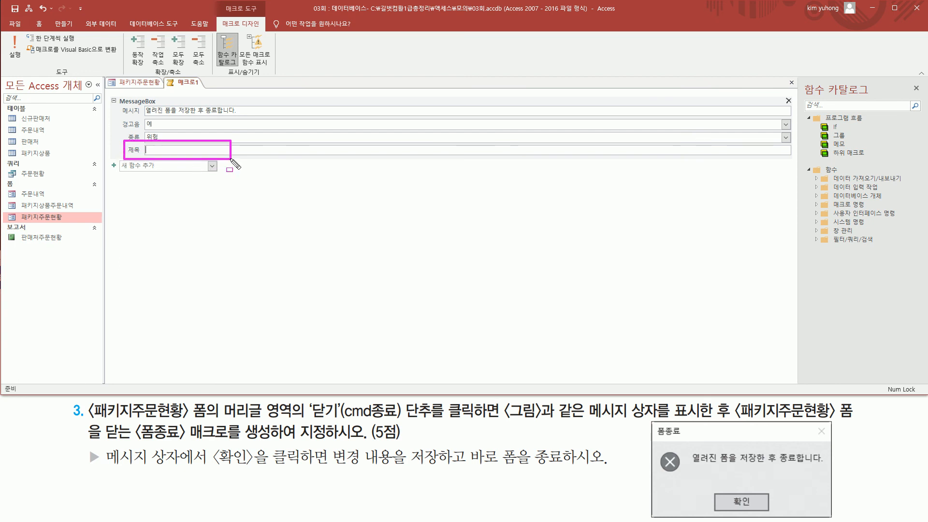
drag(655, 436, 682, 436)
key(Escape)
click(167, 150)
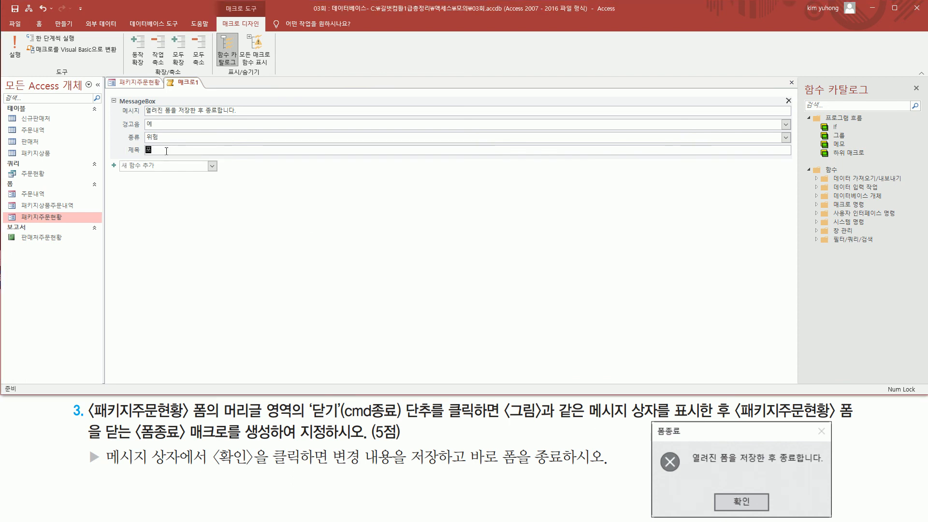
text(폼종료)
Step: Add a CloseWindow action after the MessageBox action in the macro
drag(100, 441, 262, 467)
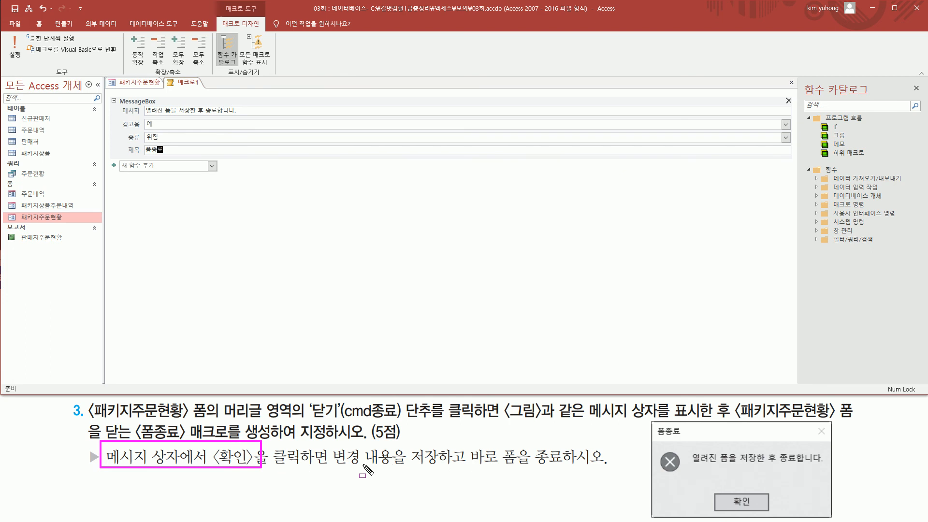
drag(335, 467, 579, 471)
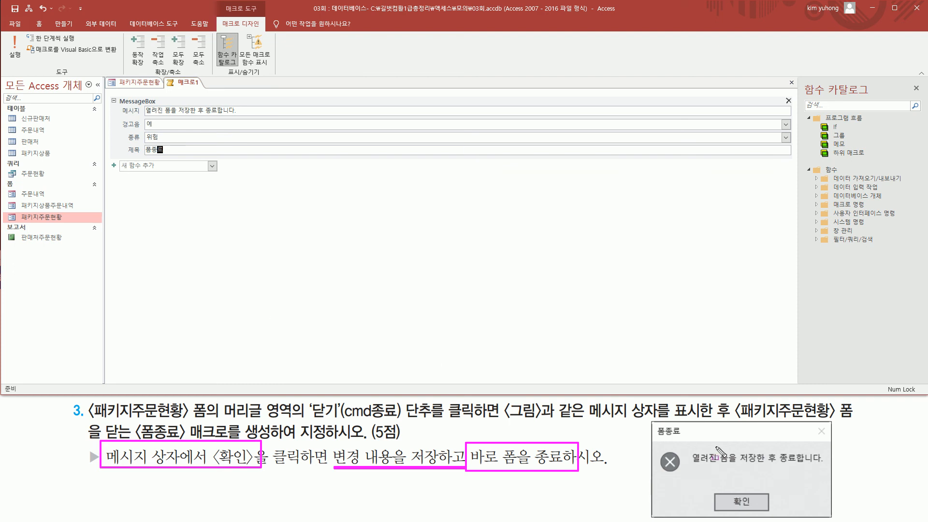
mouse_move(722, 495)
mouse_down()
mouse_move(736, 509)
mouse_move(761, 510)
mouse_up()
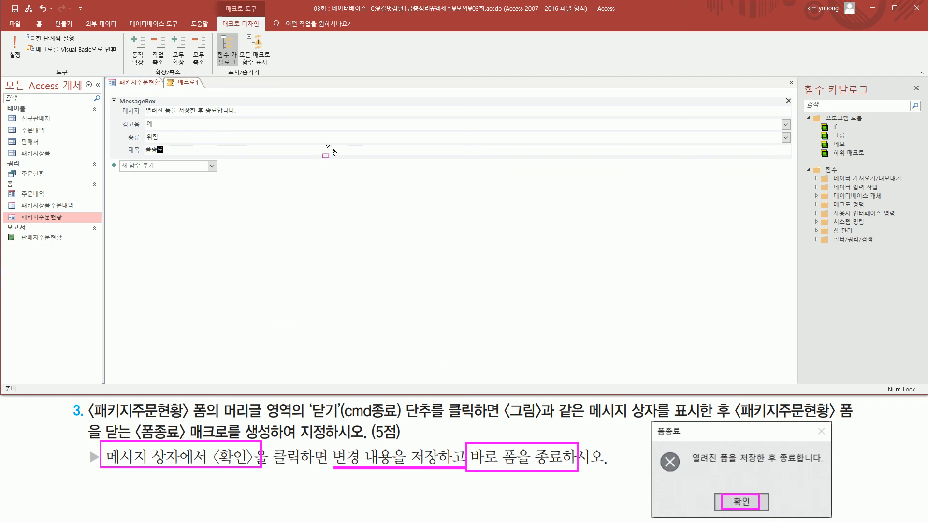
key(Escape)
click(213, 167)
click(212, 166)
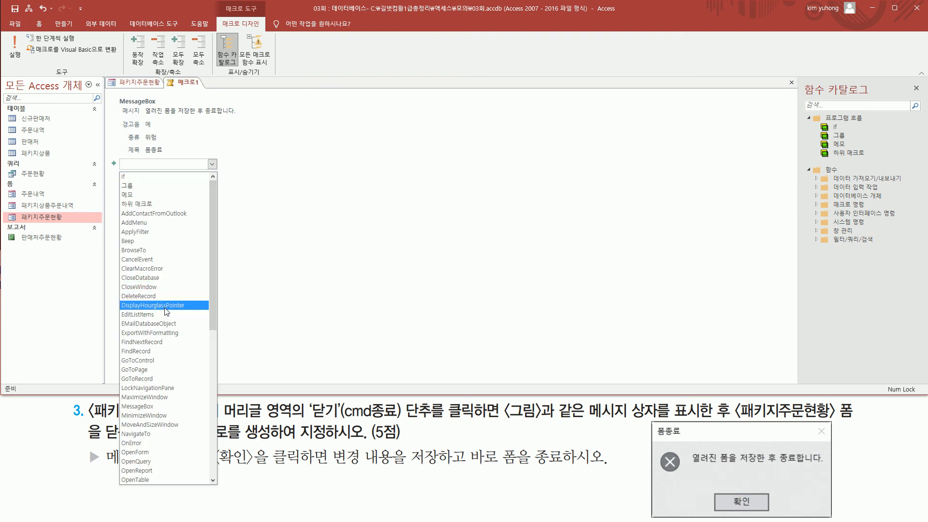
click(165, 287)
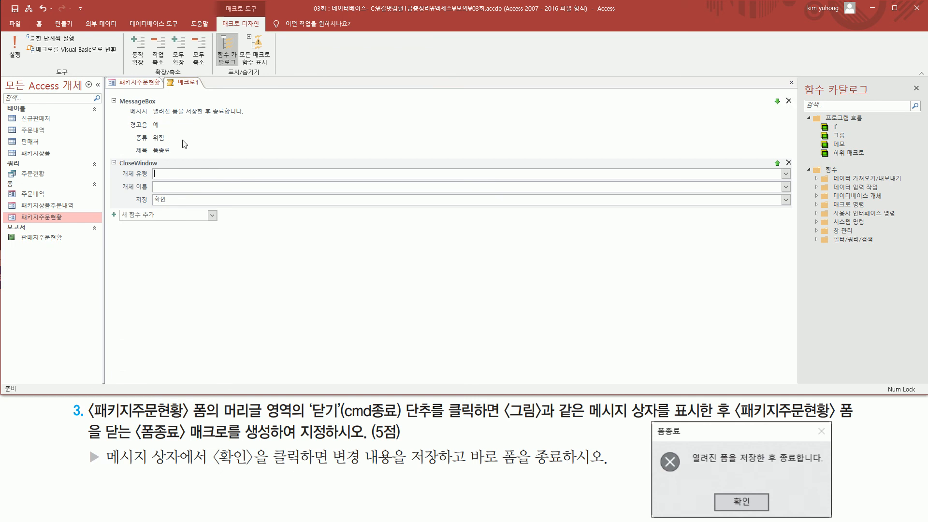
Step: Set the CloseWindow action's object type (개체 유형) to 폼 and its object name (개체 이름) to 패키지주문현황
key(ctrl+shift+d)
drag(118, 168, 165, 184)
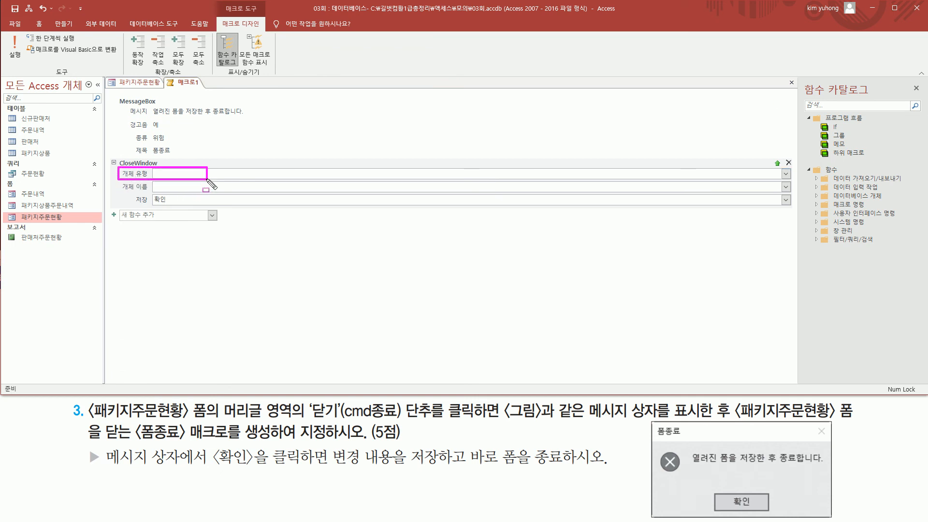
key(Escape)
click(787, 174)
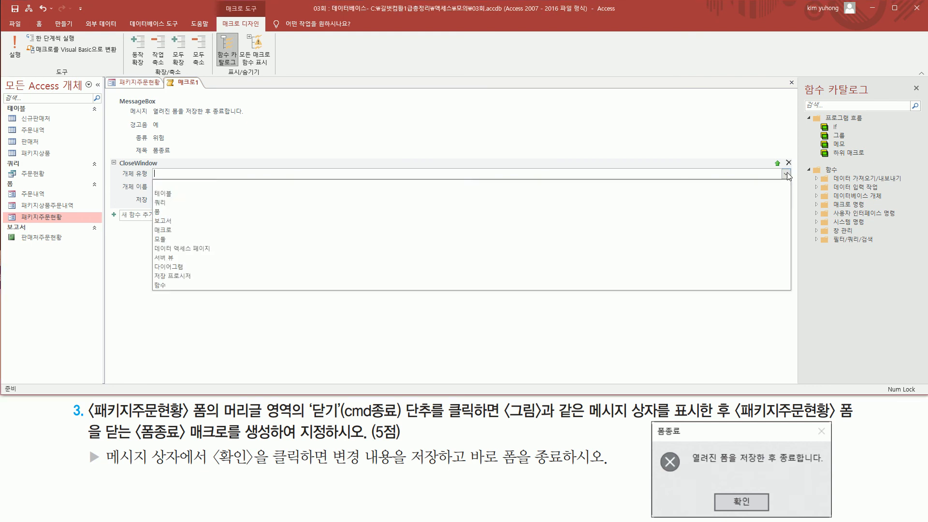
click(273, 216)
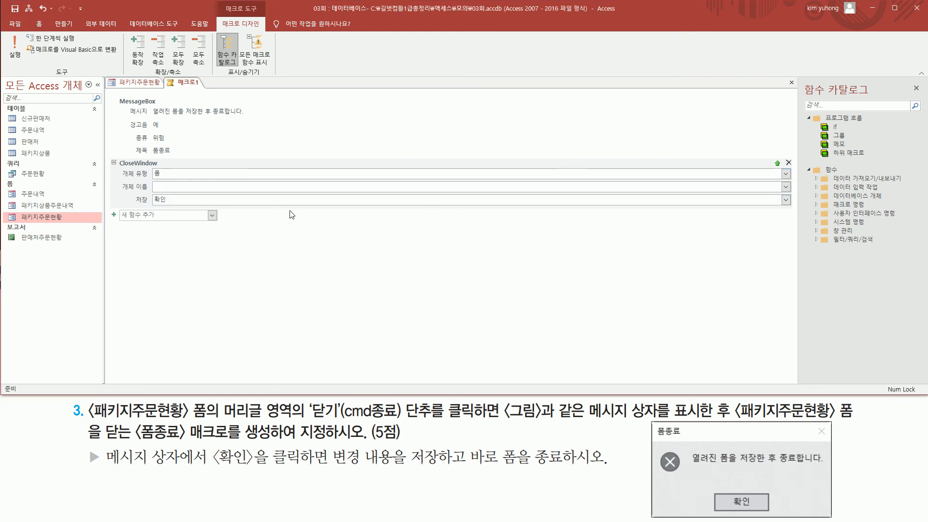
click(786, 188)
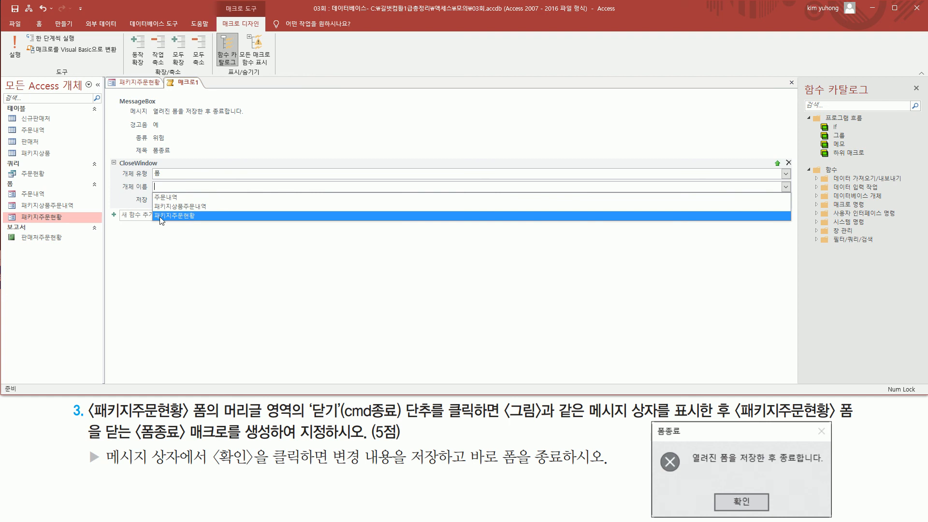
click(217, 216)
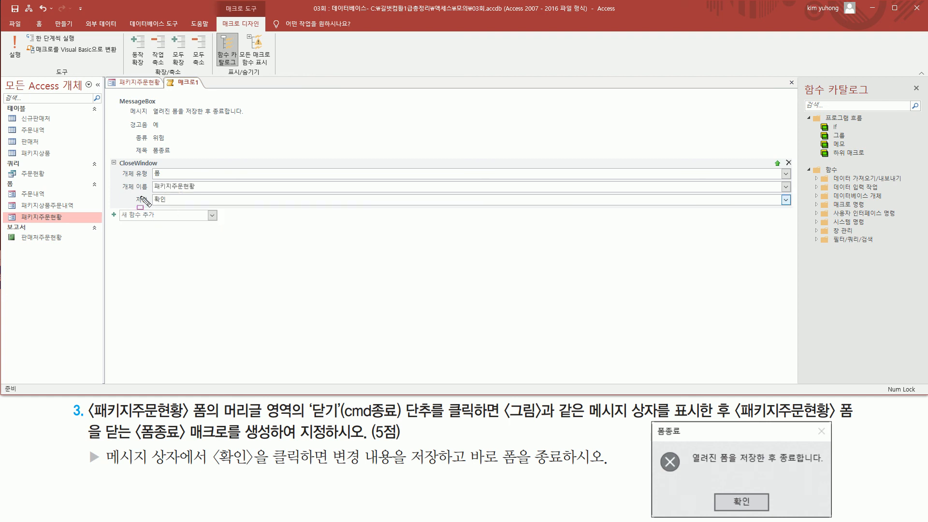
Step: Set the CloseWindow action's save option (저장) to 예
drag(131, 191, 185, 207)
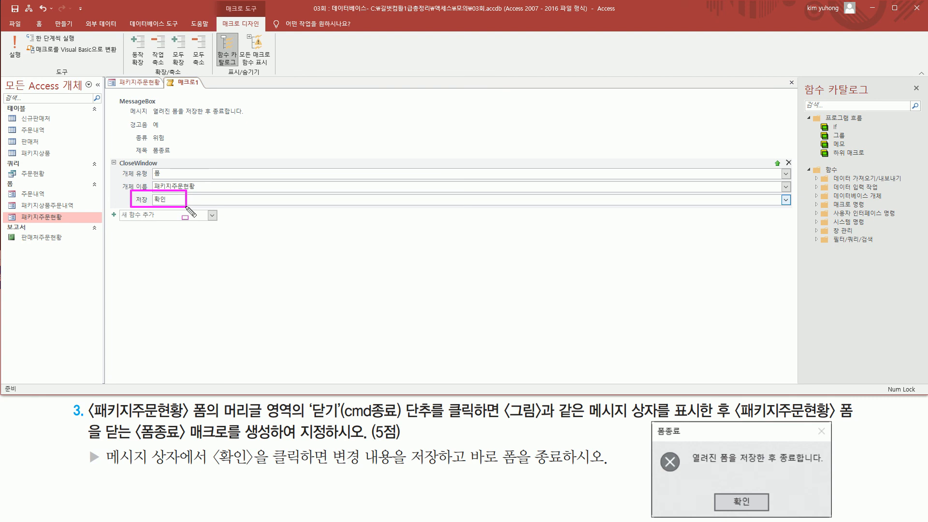
key(Escape)
click(786, 201)
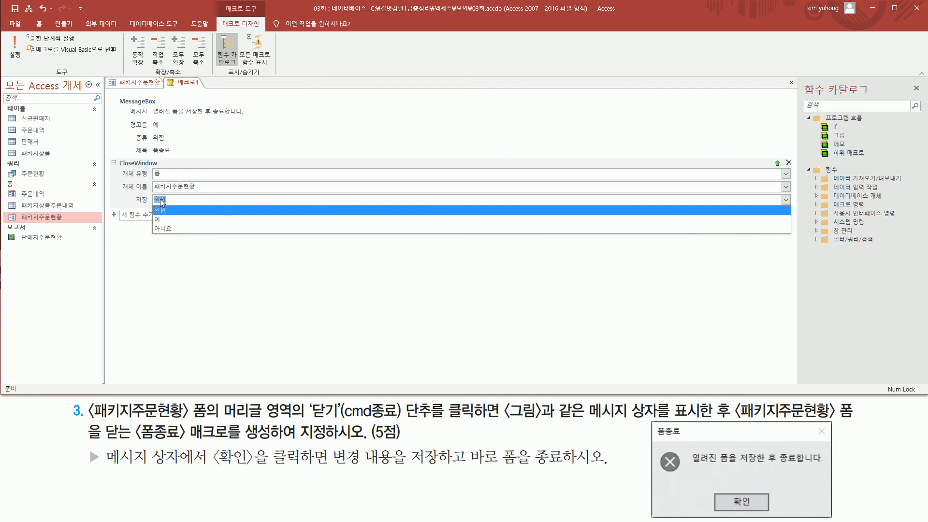
click(163, 222)
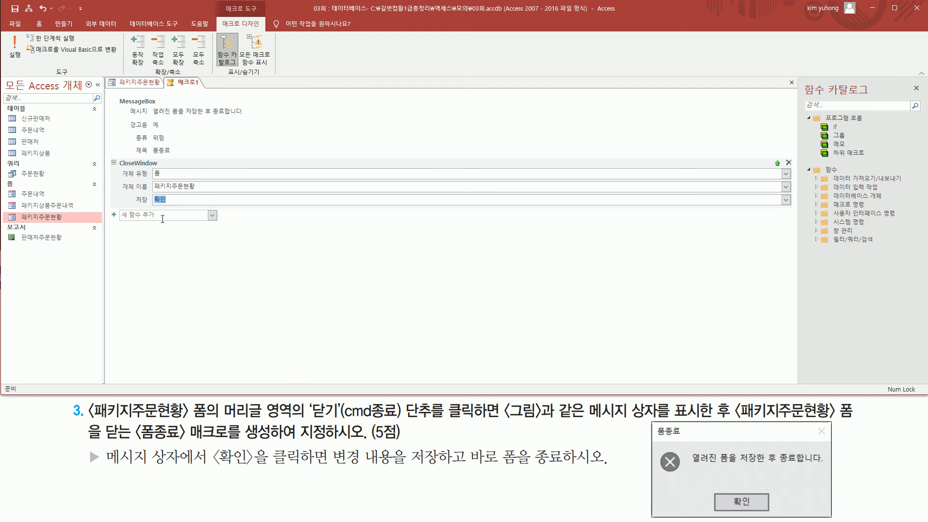
click(341, 251)
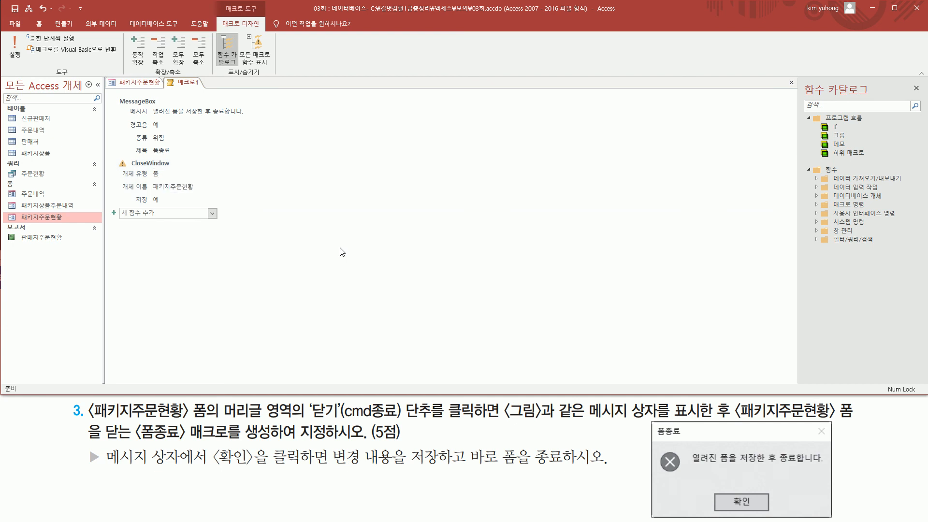
Step: Close the macro and save it under the name 폼종료
click(793, 83)
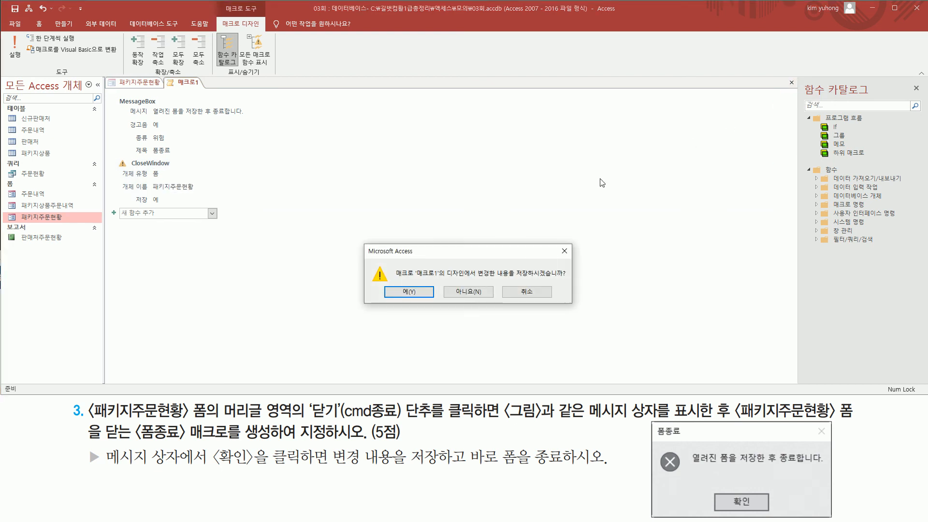
click(409, 292)
key(ctrl+2)
drag(129, 443, 226, 444)
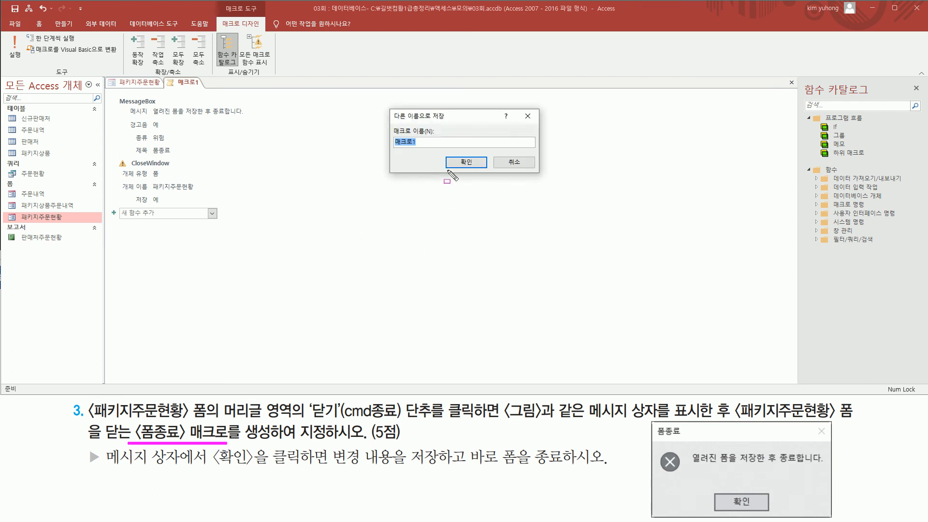
key(Escape)
text(ㅍ)
text(종료)
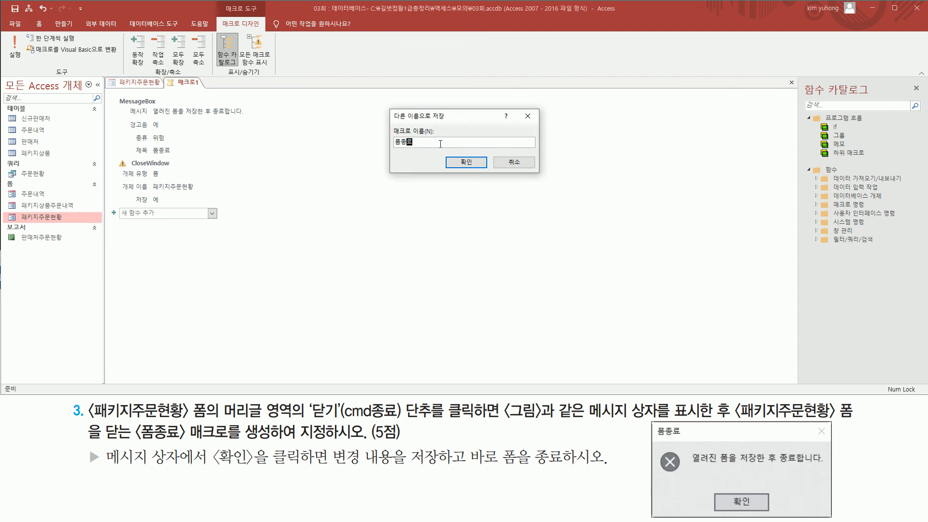
click(478, 164)
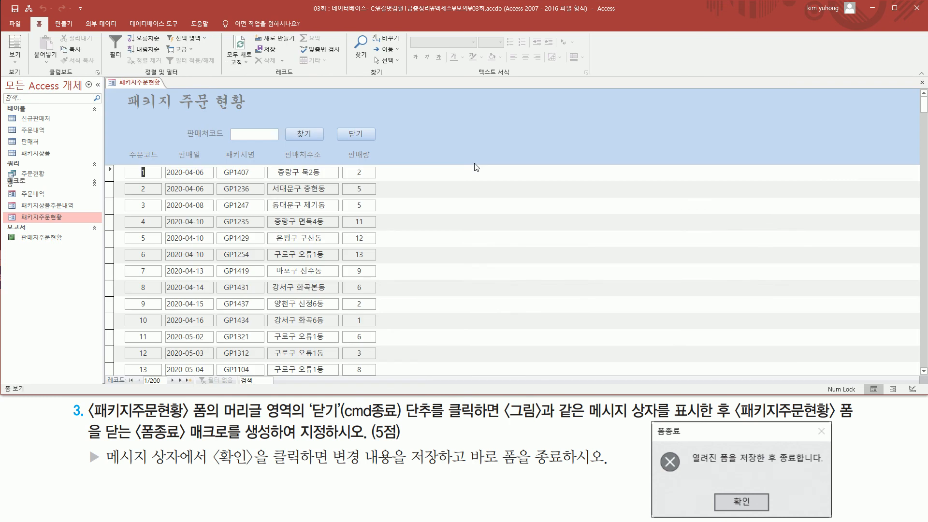
key(ctrl+shift+d)
drag(6, 241, 46, 269)
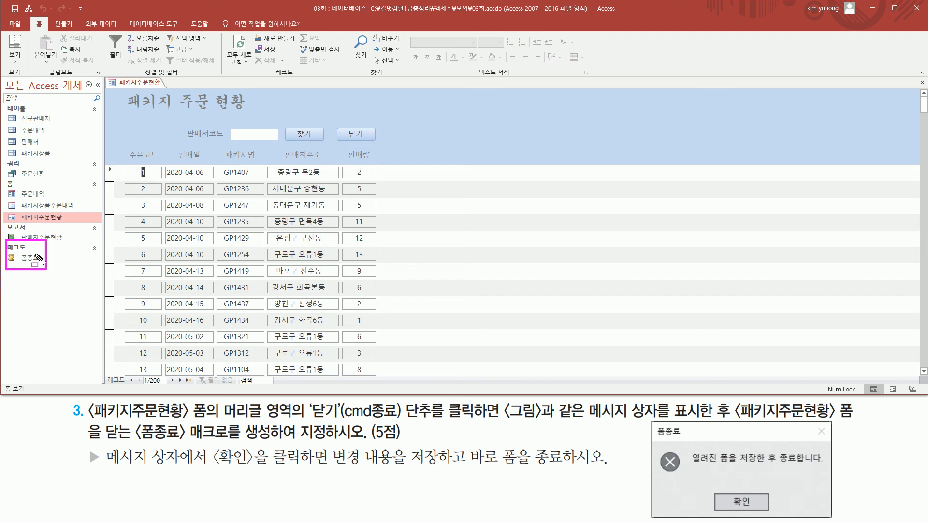
drag(19, 250, 46, 269)
drag(336, 123, 380, 144)
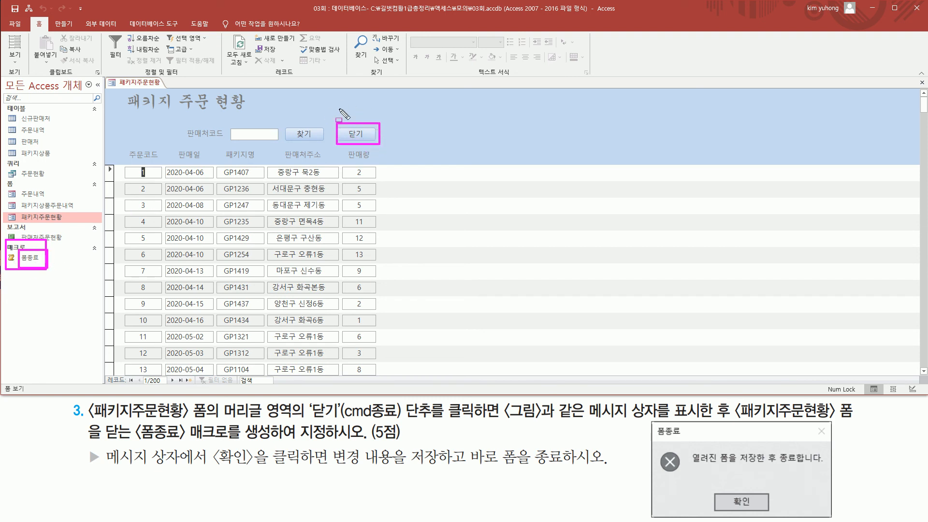
key(Escape)
Step: Switch the 패키지주문현황 form to design view and assign the 폼종료 macro to the 닫기 button's On Click event
click(15, 60)
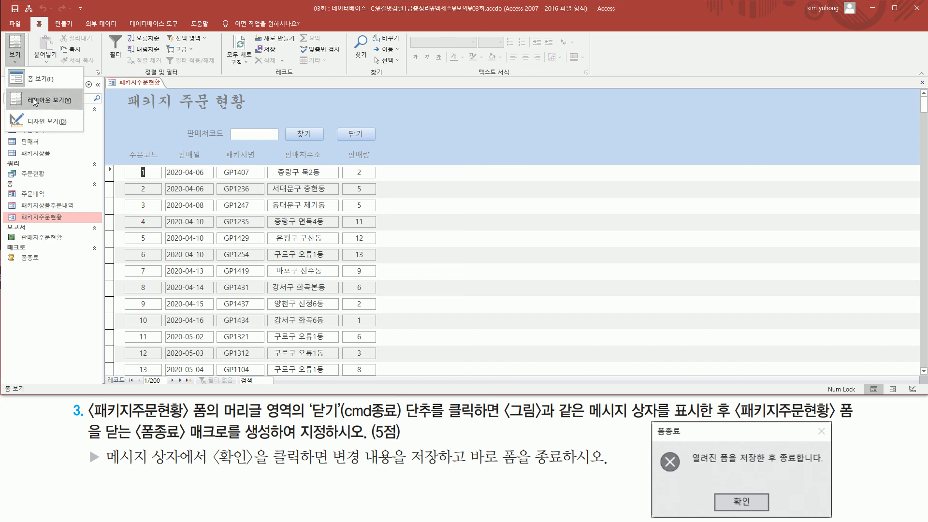
click(43, 123)
click(360, 155)
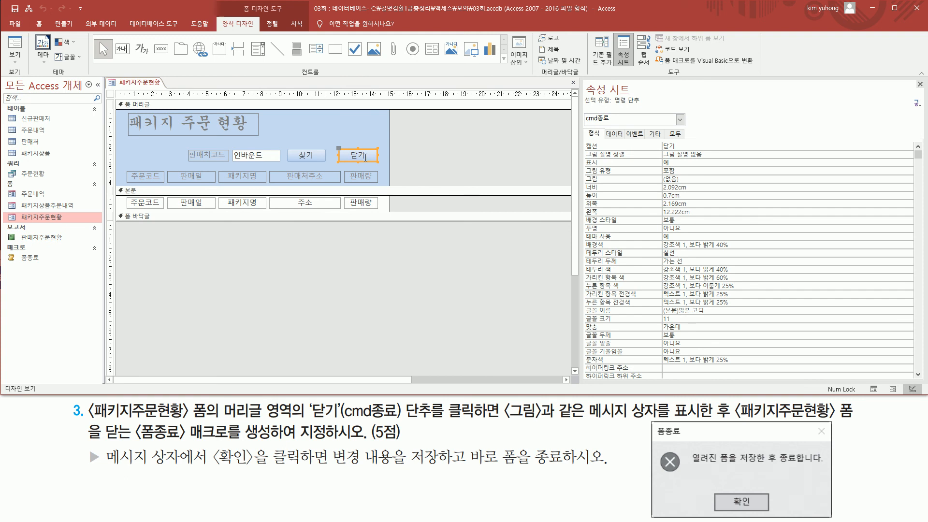
click(637, 135)
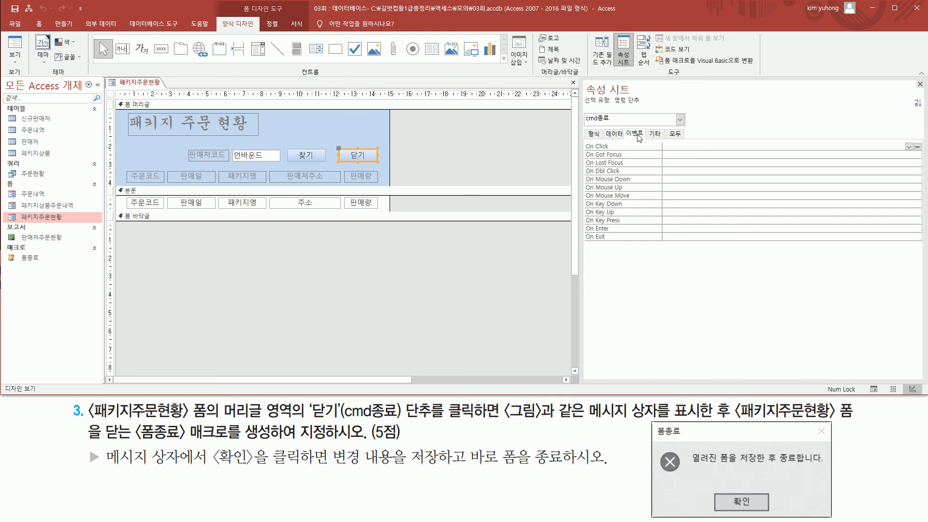
key(ctrl+2)
drag(580, 141, 619, 151)
key(Escape)
click(909, 146)
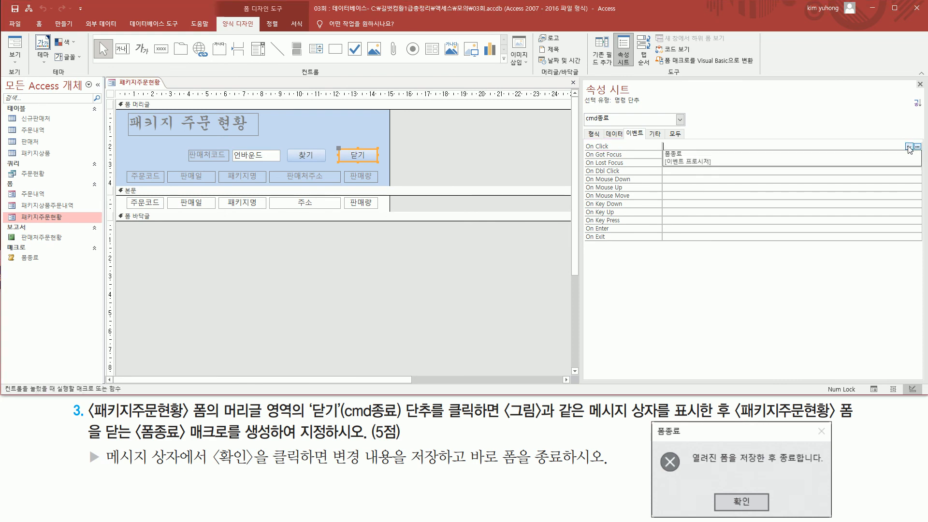
click(793, 153)
key(ctrl+2)
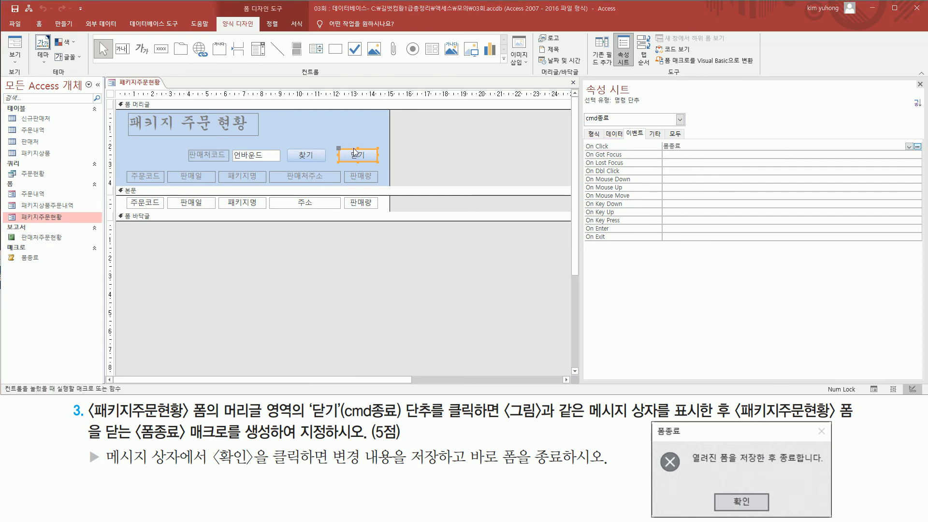
drag(340, 144, 389, 165)
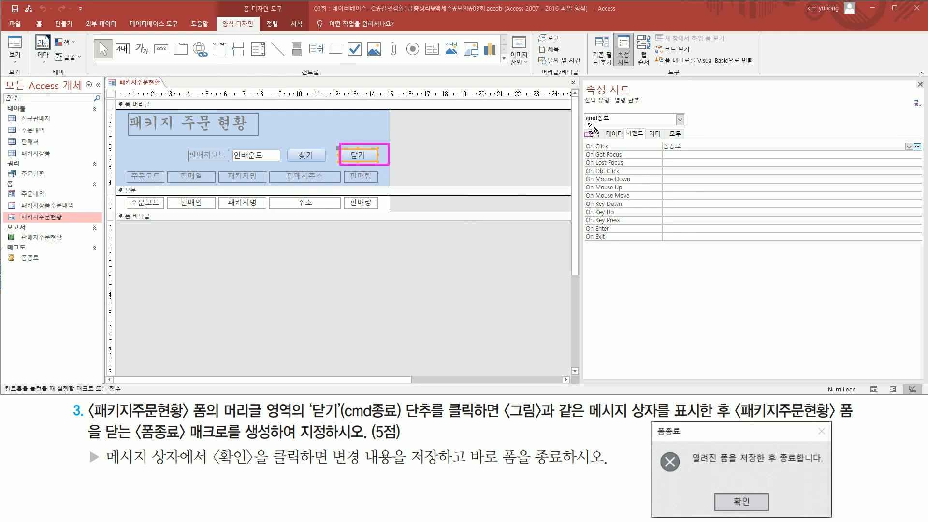
mouse_move(584, 124)
mouse_down()
mouse_move(617, 120)
mouse_move(613, 111)
mouse_up()
mouse_move(581, 151)
mouse_down()
mouse_move(619, 150)
mouse_move(615, 136)
mouse_move(689, 155)
mouse_up()
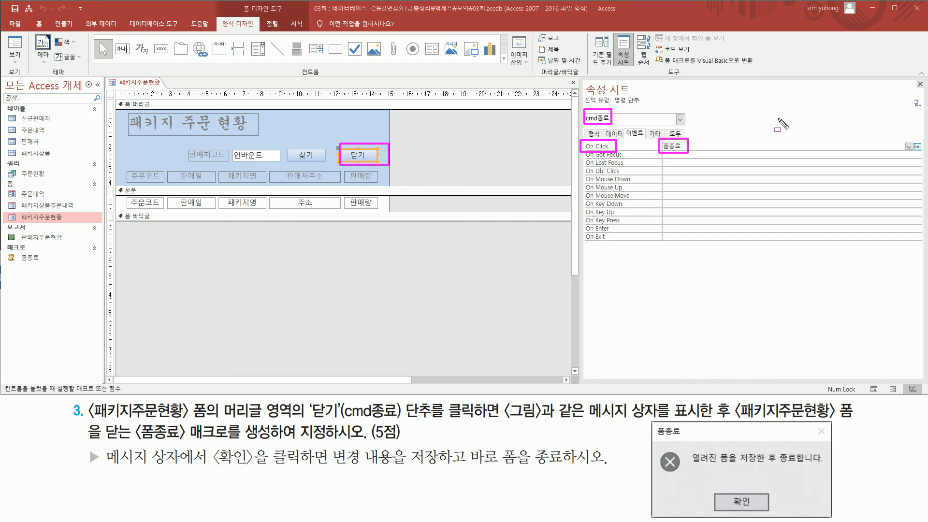
drag(915, 79, 926, 91)
key(Escape)
Step: Close the property sheet and switch the 패키지주문현황 form back to form view
click(919, 85)
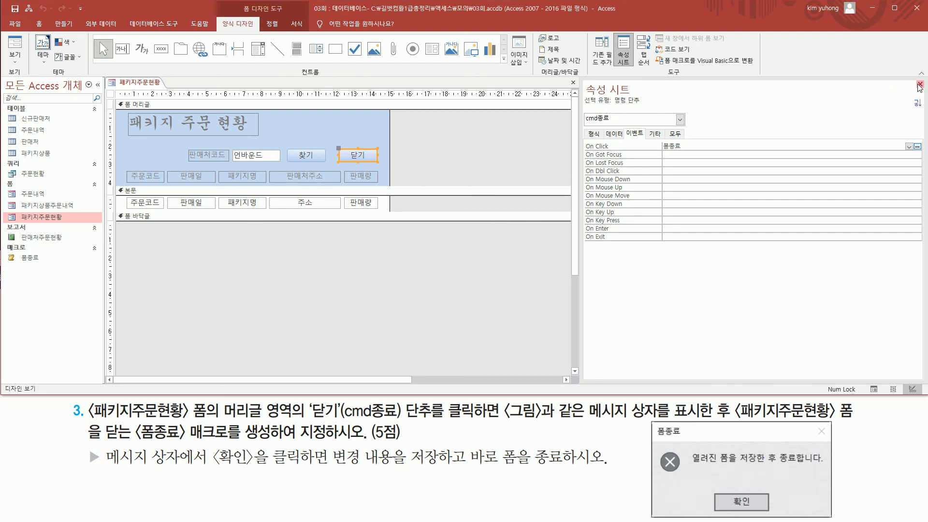
click(920, 85)
click(15, 46)
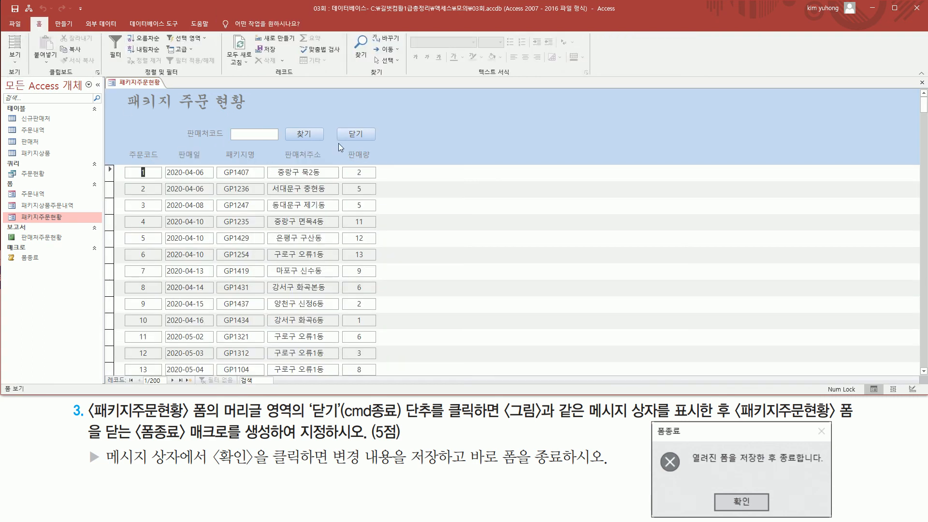
Step: Test the form's 닫기 button, compare the message box with the exercise picture, and confirm it to save and close the form
click(346, 135)
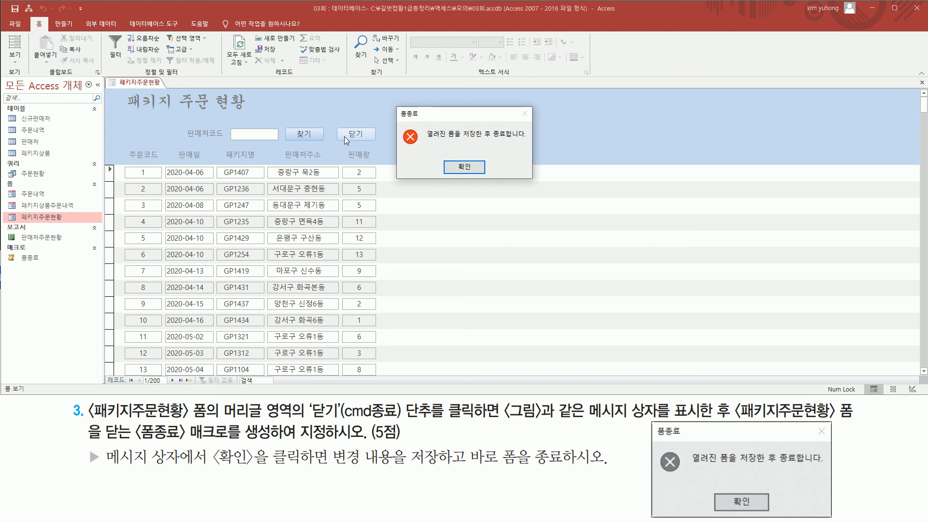
mouse_move(395, 103)
mouse_down()
mouse_move(409, 118)
mouse_move(419, 175)
mouse_move(545, 180)
mouse_move(534, 180)
mouse_up()
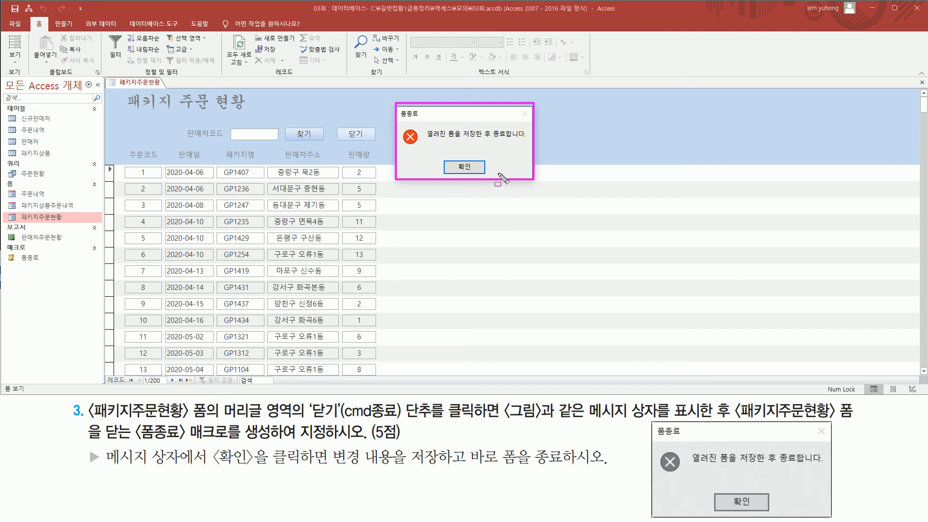
drag(401, 149, 417, 149)
drag(653, 422, 872, 507)
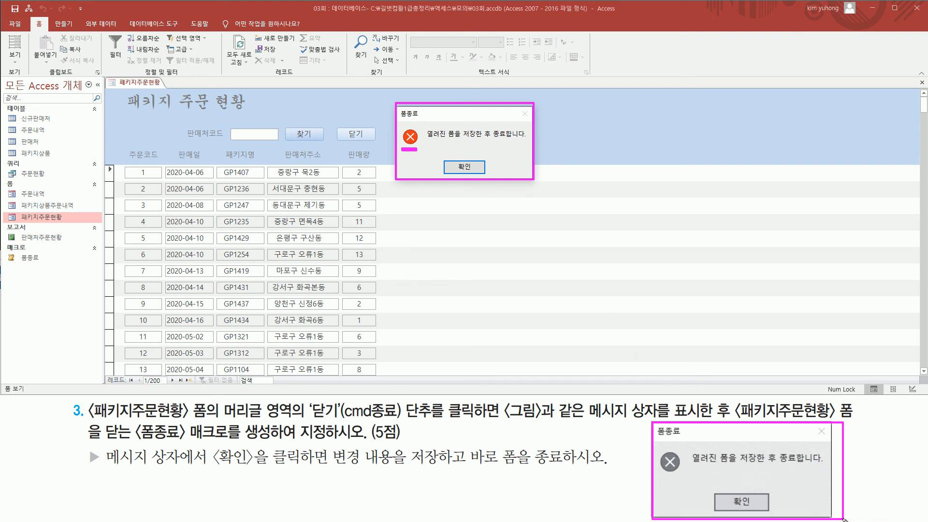
key(Escape)
key(ctrl+2)
drag(441, 151, 485, 177)
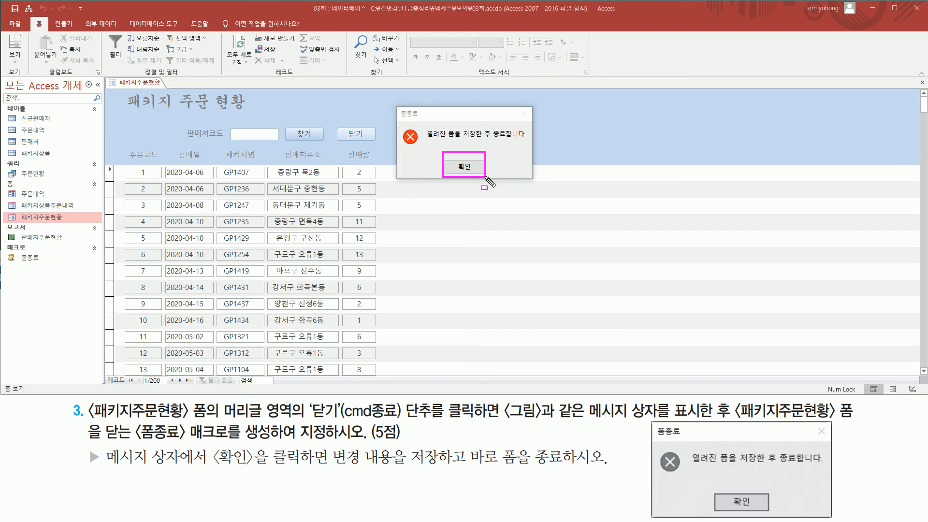
key(Escape)
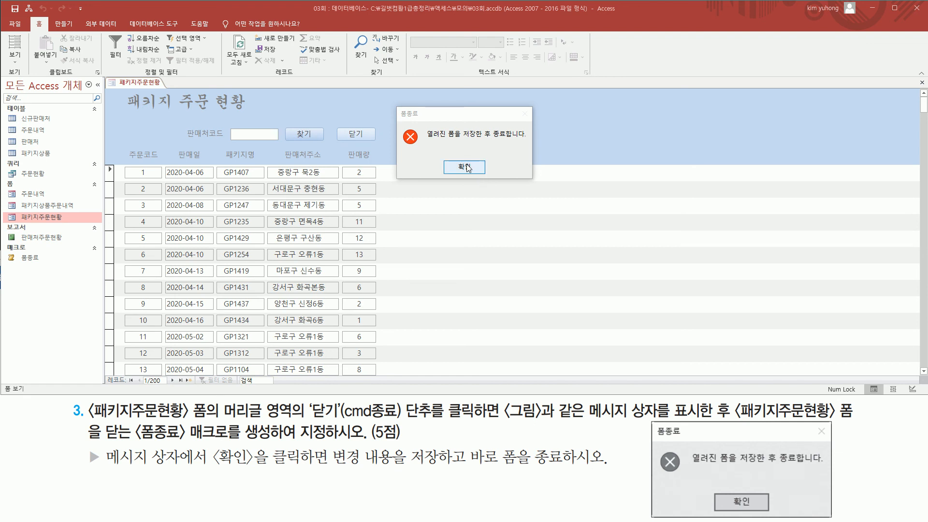
click(464, 167)
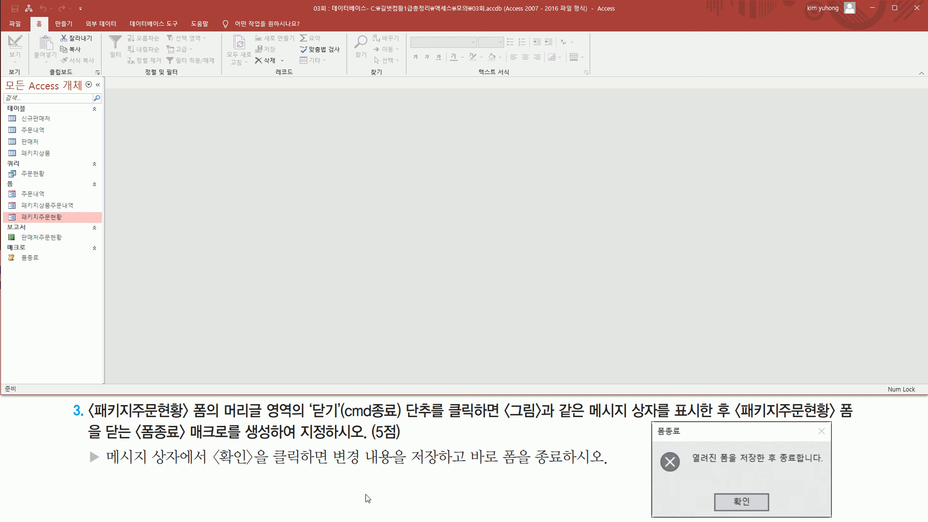
drag(334, 466, 469, 444)
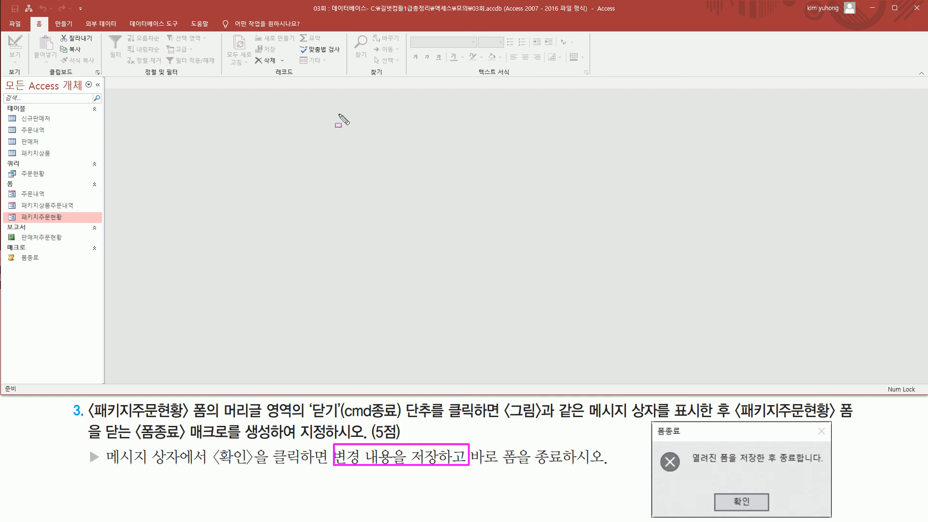
key(Escape)
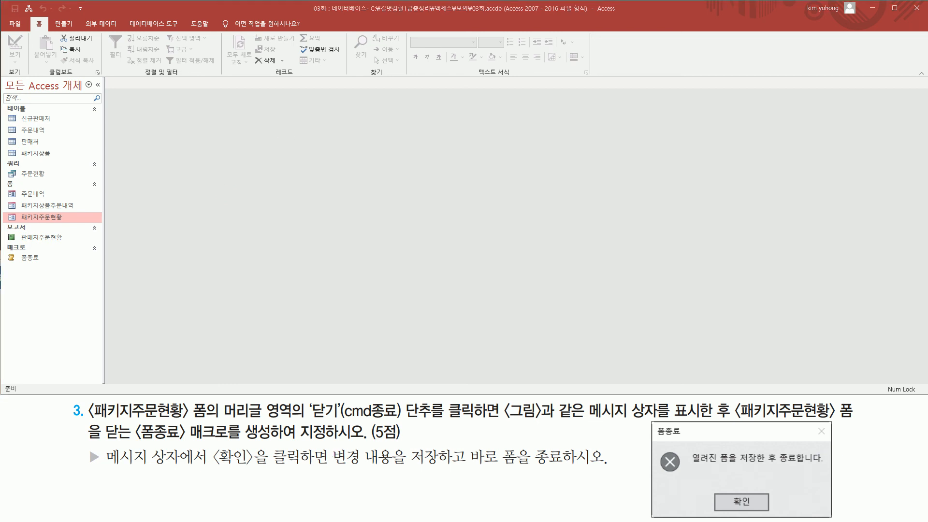